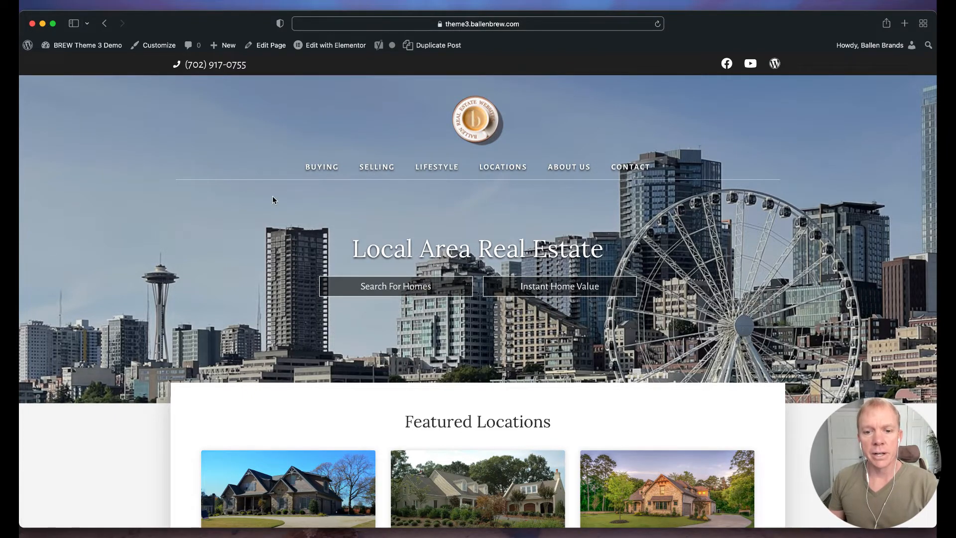
Step: Look over the homepage and its footer menus, and open the Primary Navigation menu for editing in the site customizer
scroll(273, 200, "down", 20)
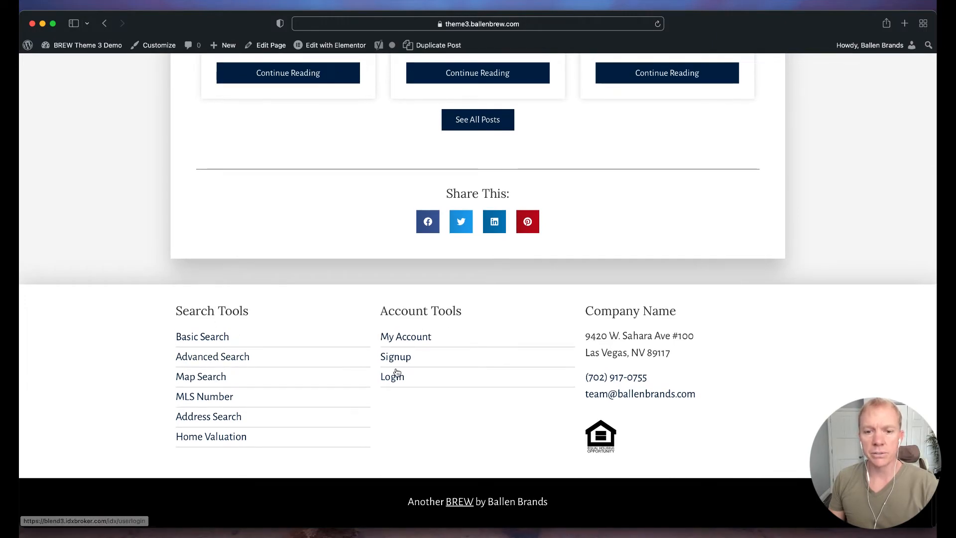
scroll(283, 321, "up", 20)
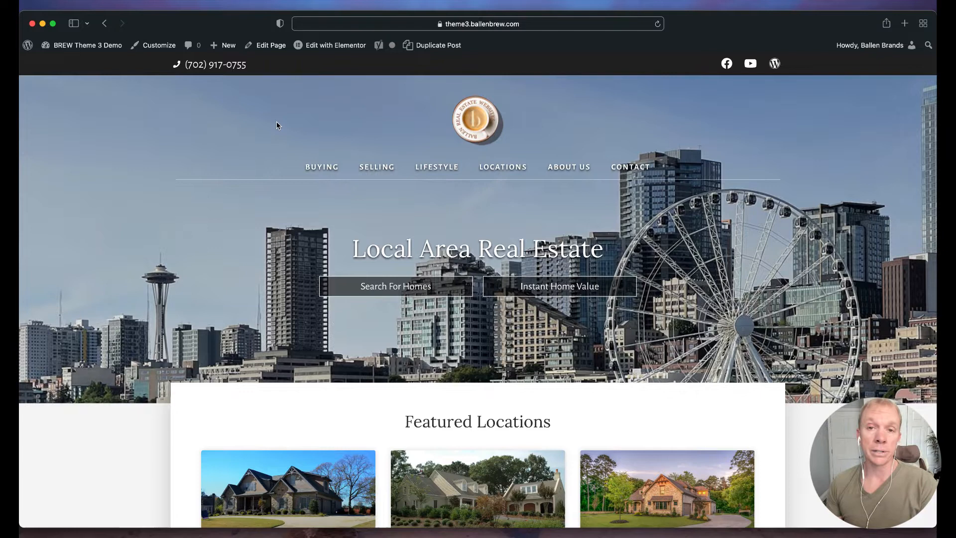
left_click(160, 51)
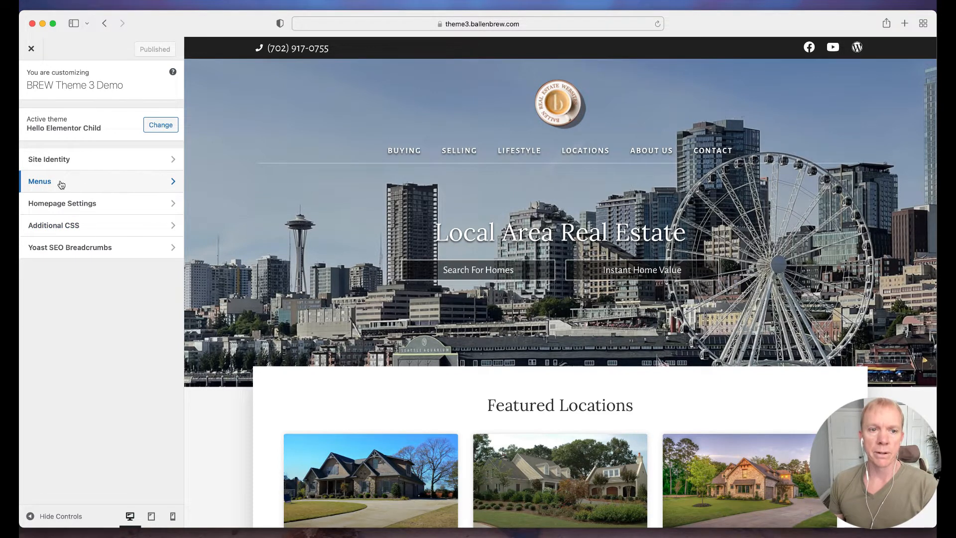
left_click(60, 183)
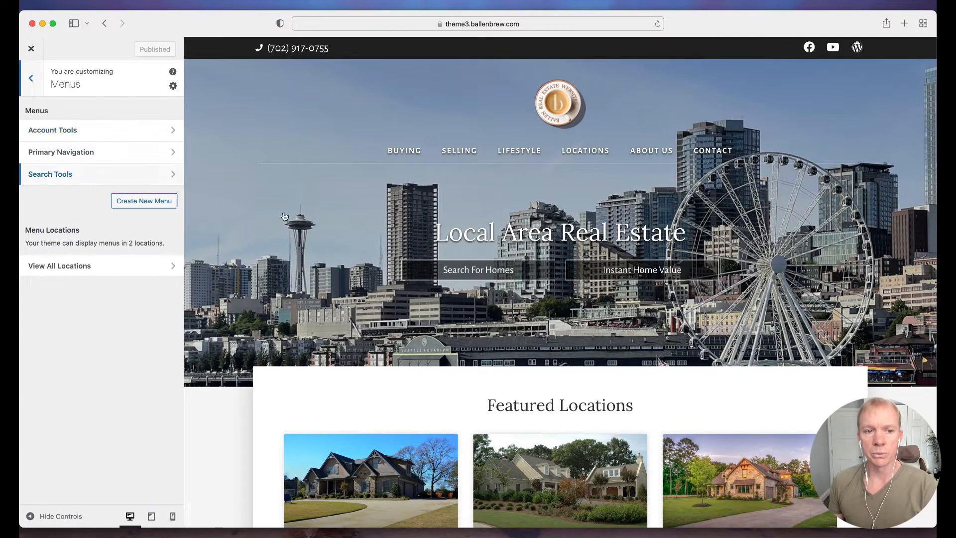
scroll(320, 218, "down", 20)
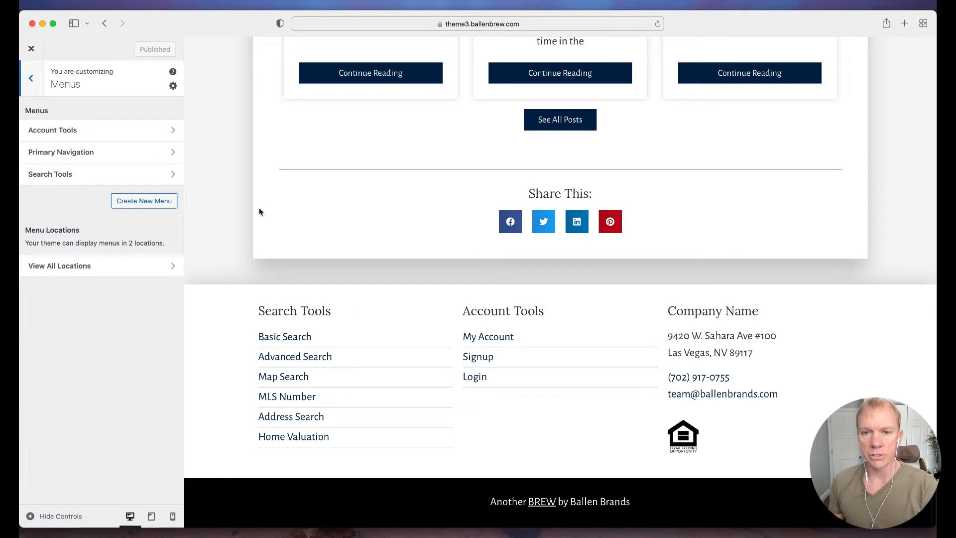
scroll(259, 209, "up", 20)
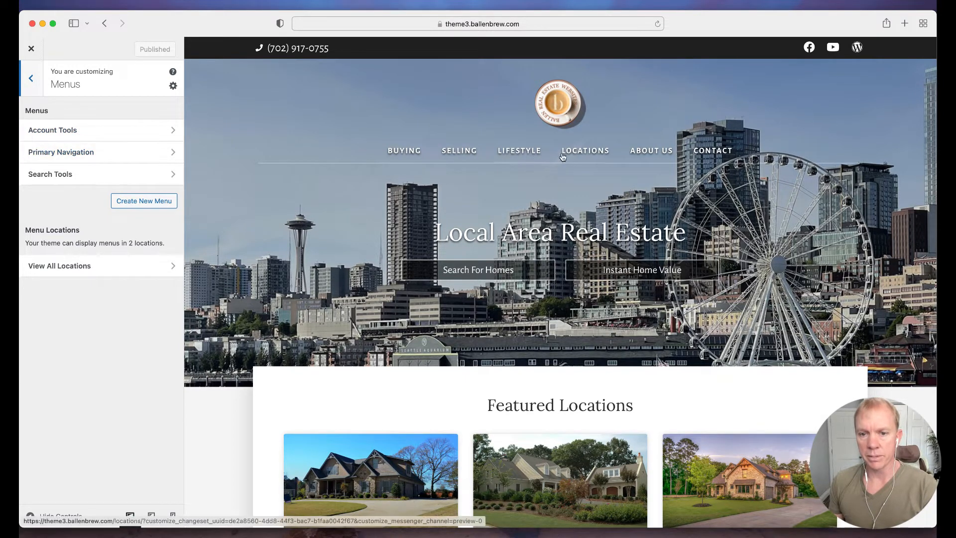
left_click(91, 154)
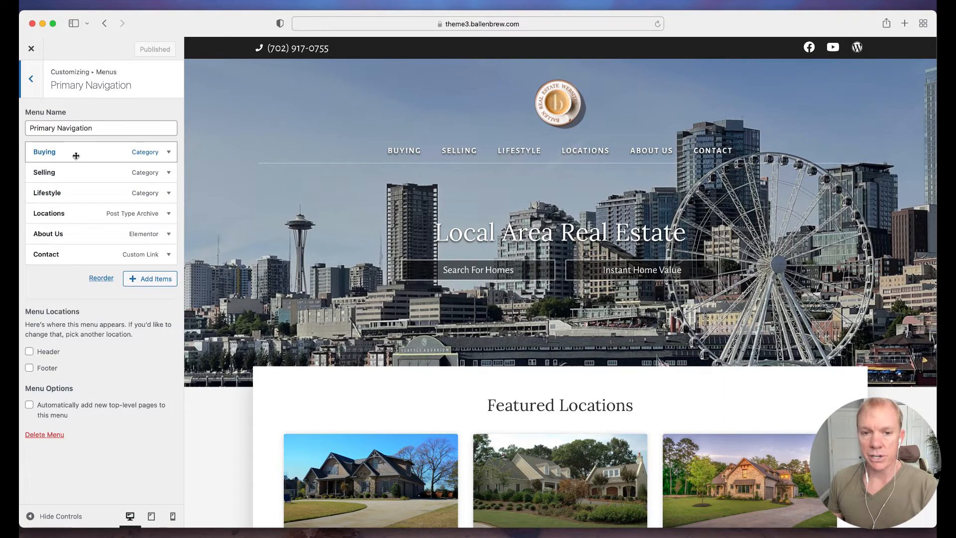
Step: Change the navigation label of the Buying menu item to "Buyers"
left_click(168, 153)
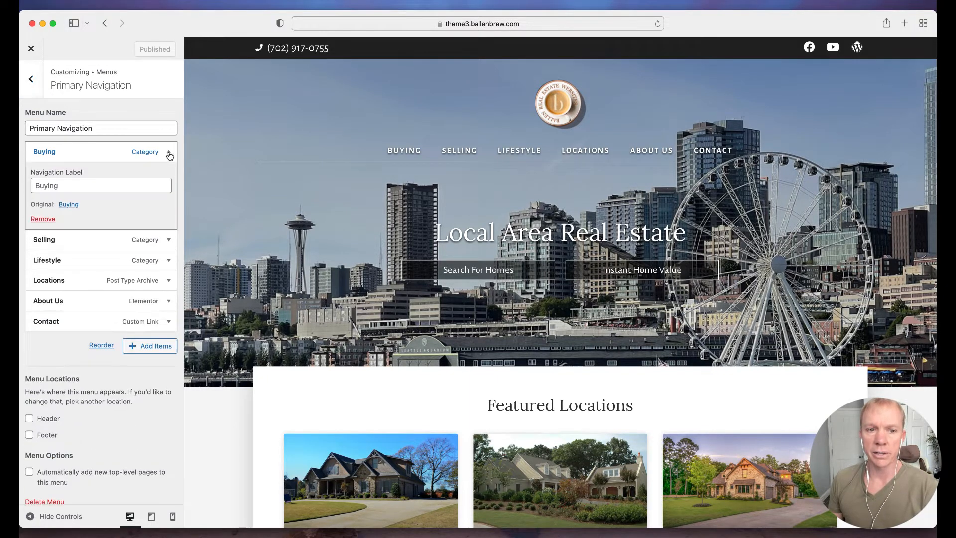
left_click(50, 187)
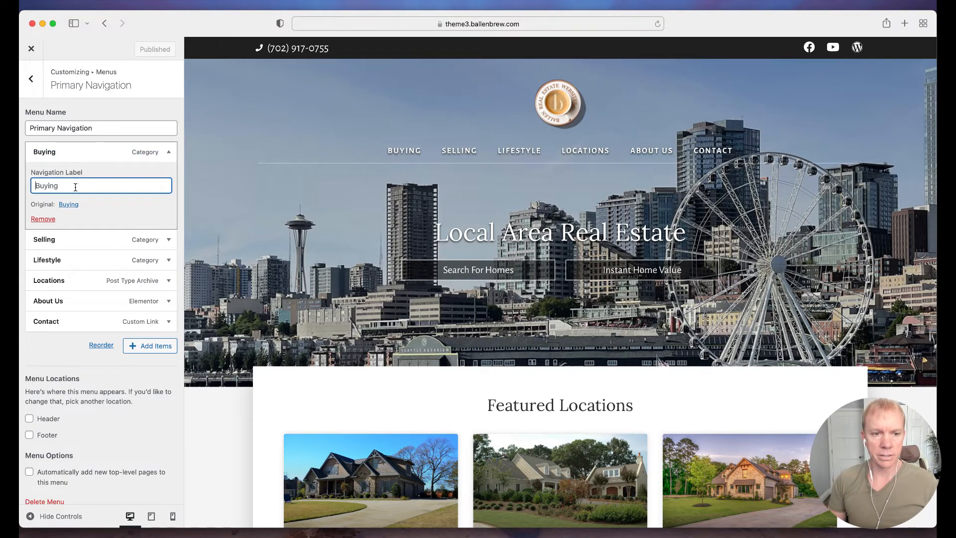
key("super+a")
type("Buyers")
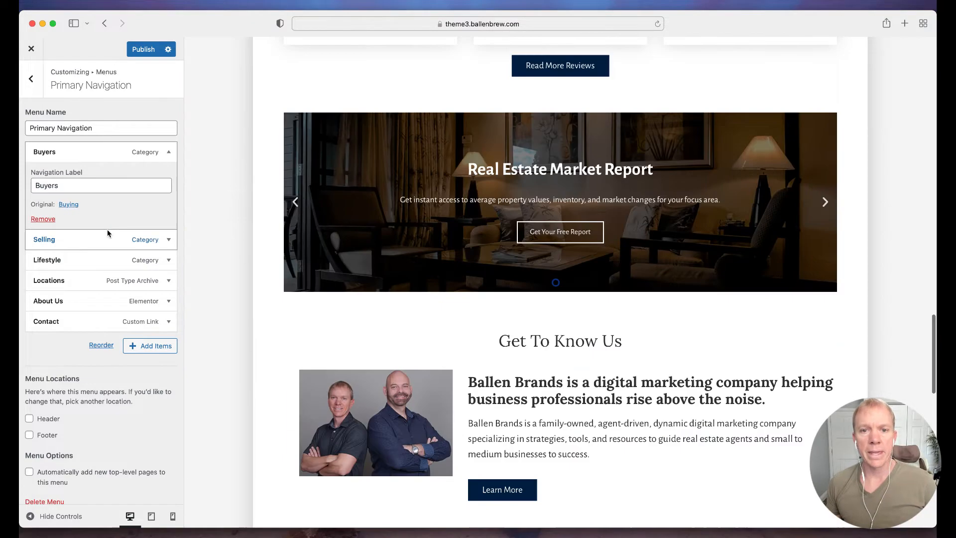
scroll(271, 188, "up", 15)
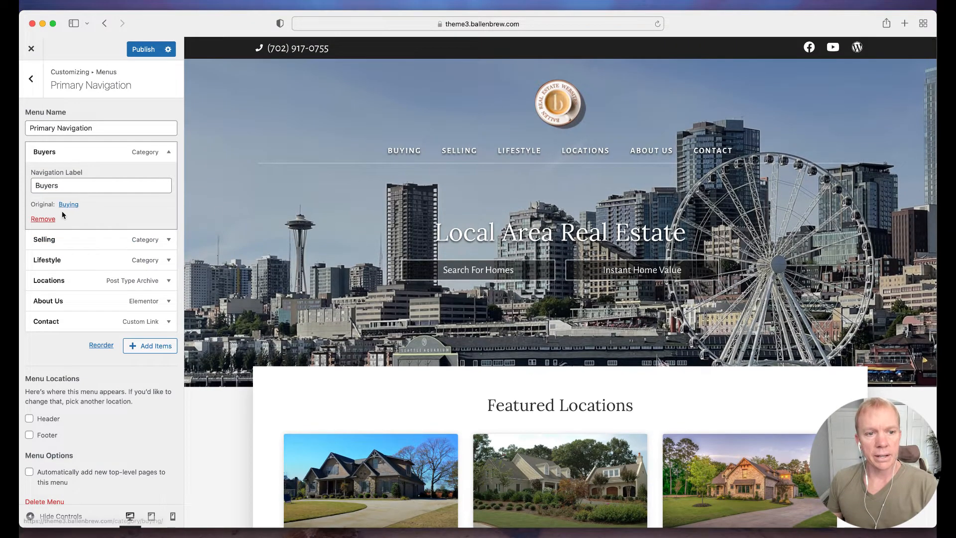
left_click(164, 156)
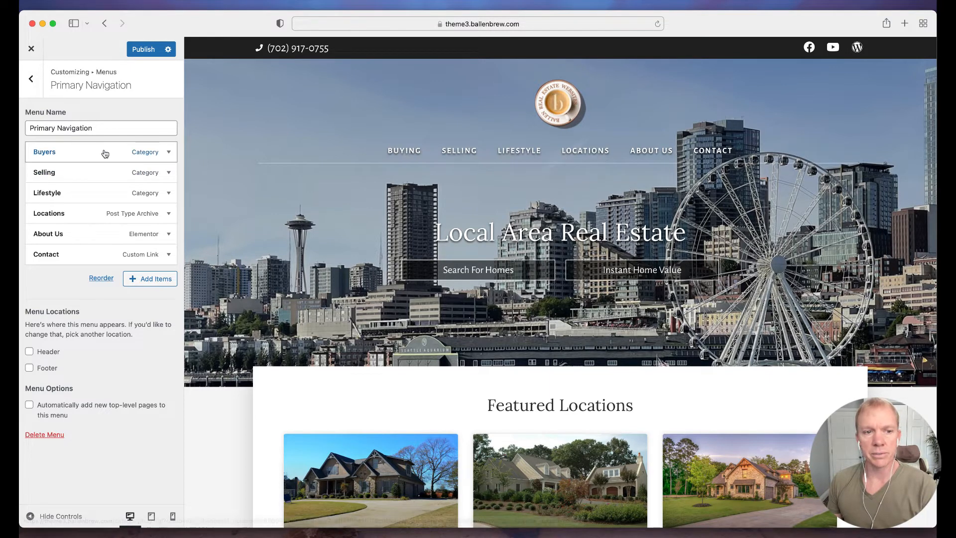
Step: Set the first menu item's navigation label back to "Buying"
left_click(169, 152)
double_click(86, 184)
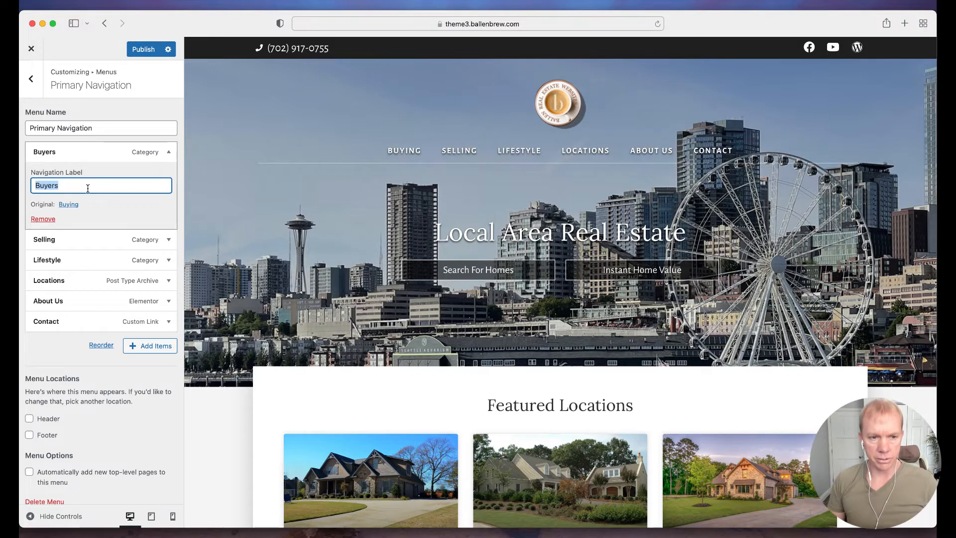
type("Bu")
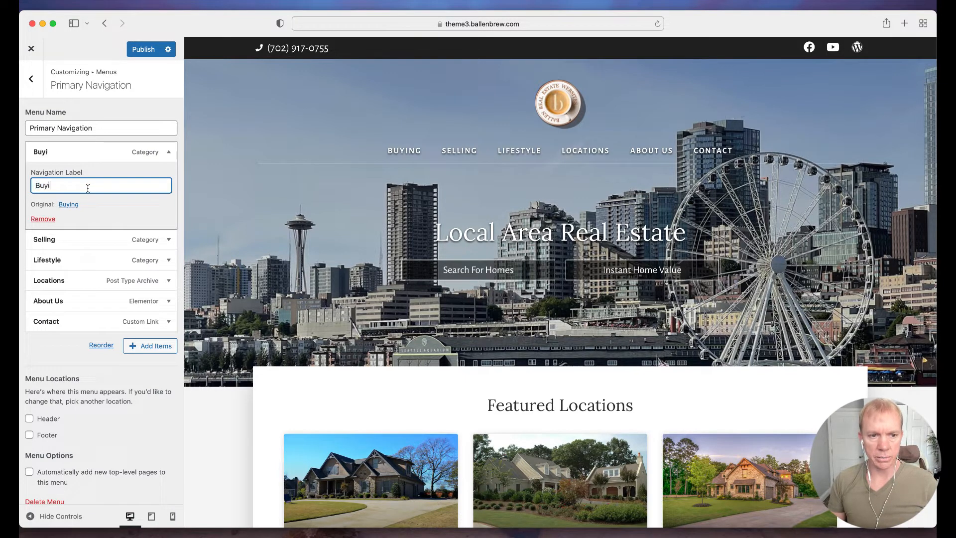
left_click(169, 152)
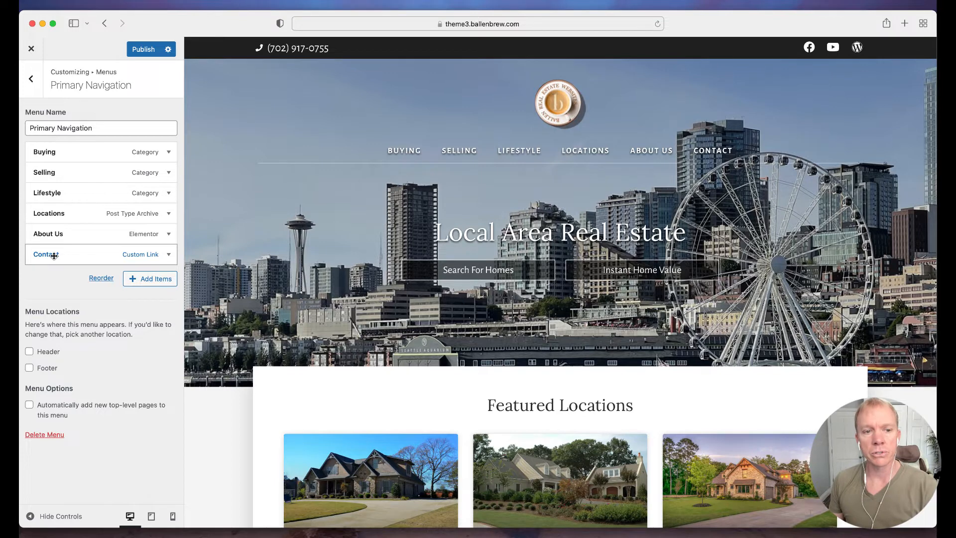
Step: Nest the Contact item under About Us and return it to the top level of the menu
mouse_move(57, 256)
left_mouse_down()
mouse_move(74, 255)
mouse_move(55, 255)
left_mouse_up()
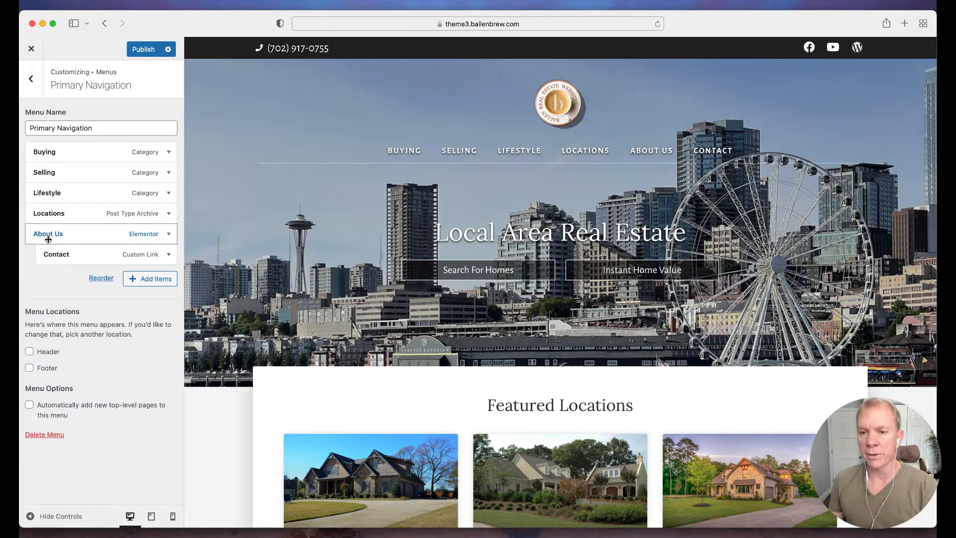
mouse_move(54, 255)
left_mouse_down()
mouse_move(50, 264)
mouse_move(64, 264)
mouse_move(51, 241)
mouse_move(54, 195)
mouse_move(57, 250)
mouse_move(47, 257)
left_mouse_up()
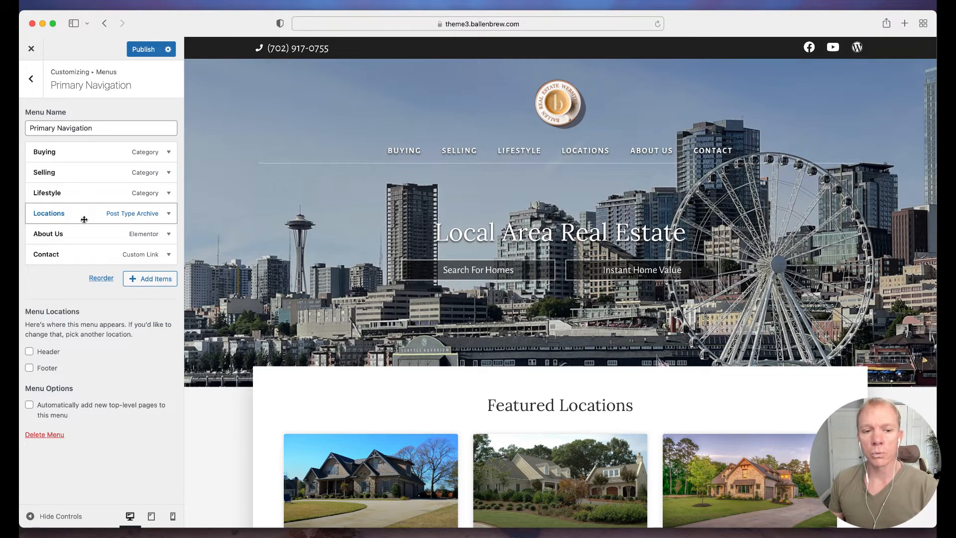
Step: Examine the custom link fields and the list of existing pages that can be added to the menu
left_click(150, 281)
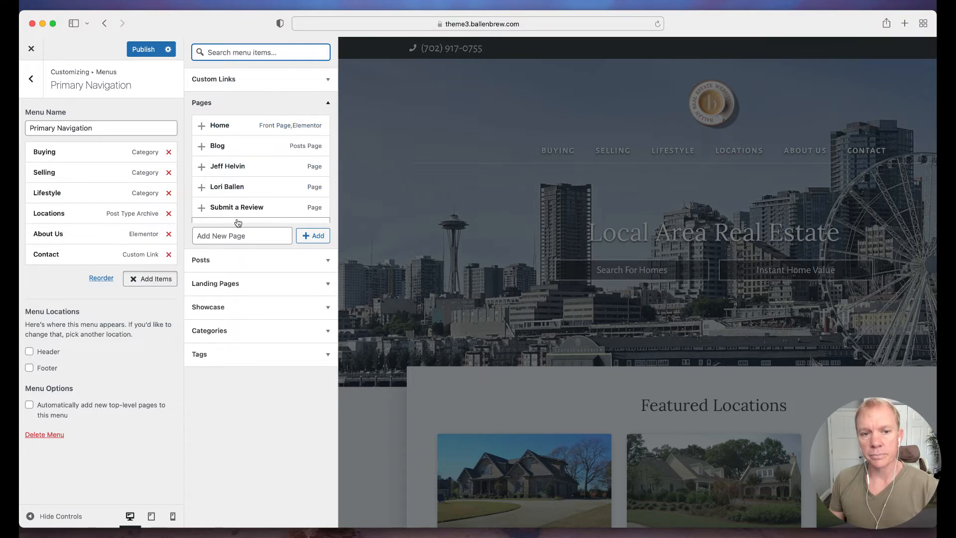
left_click(309, 80)
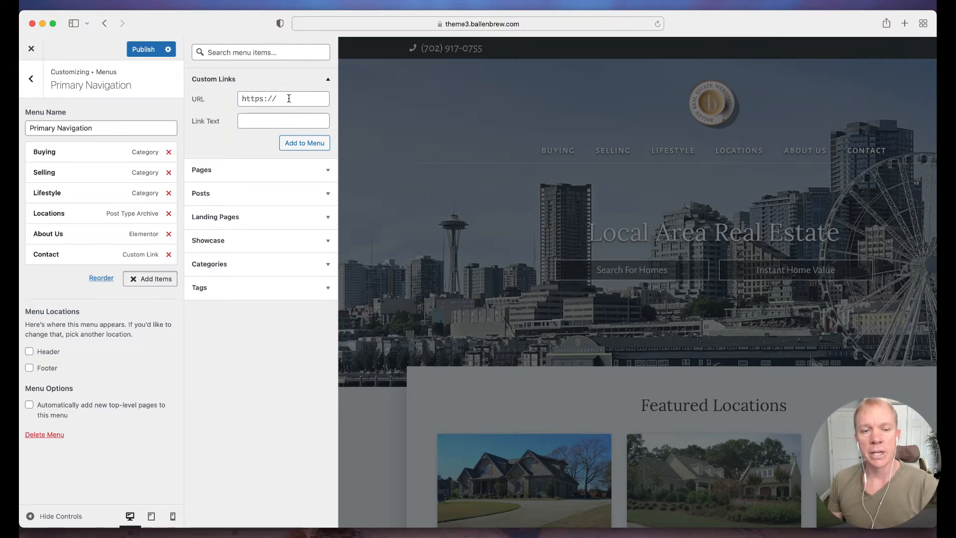
left_click(297, 80)
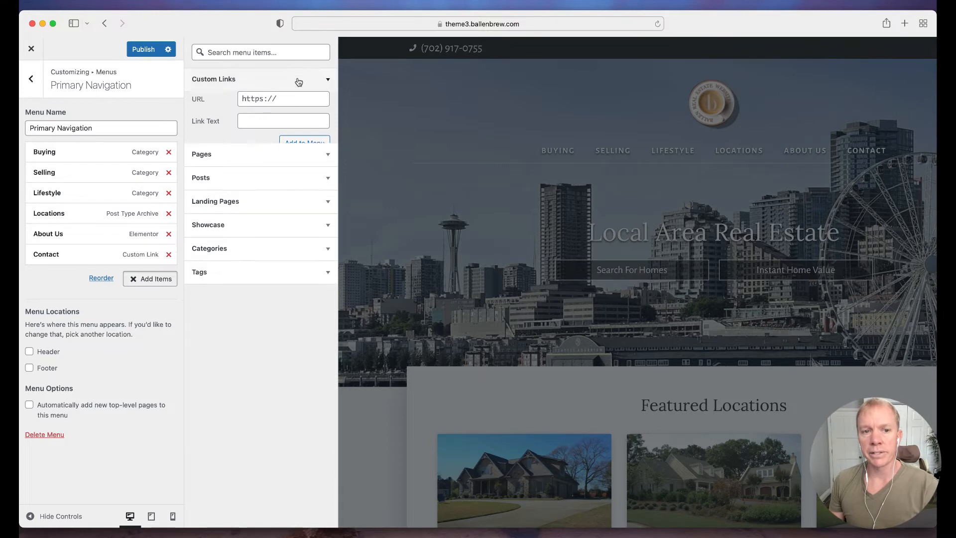
left_click(255, 105)
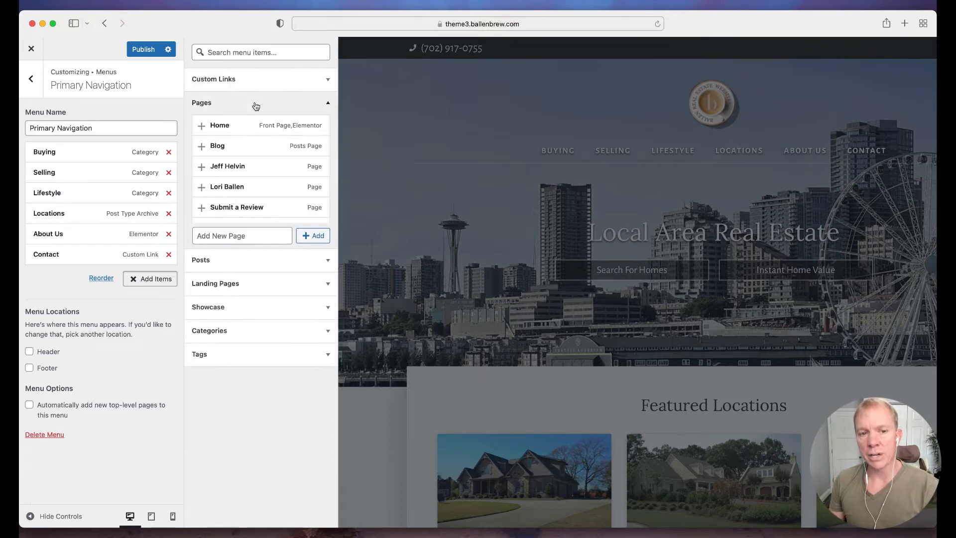
scroll(252, 187, "down", 5)
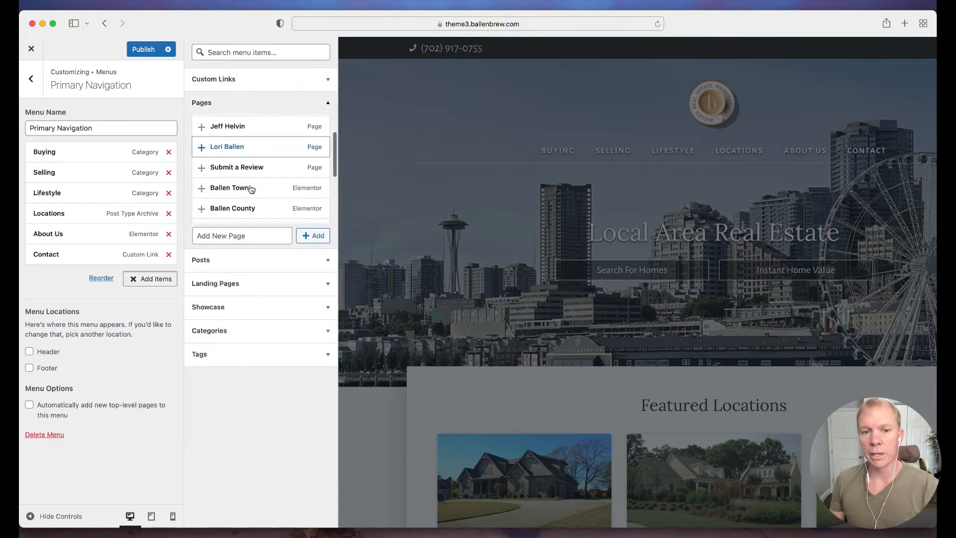
scroll(264, 172, "down", 6)
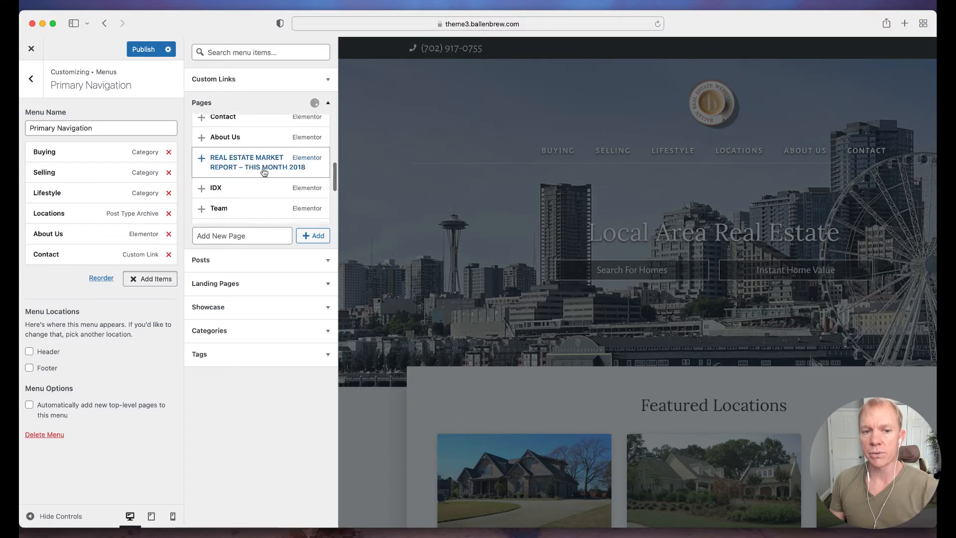
scroll(264, 173, "up", 5)
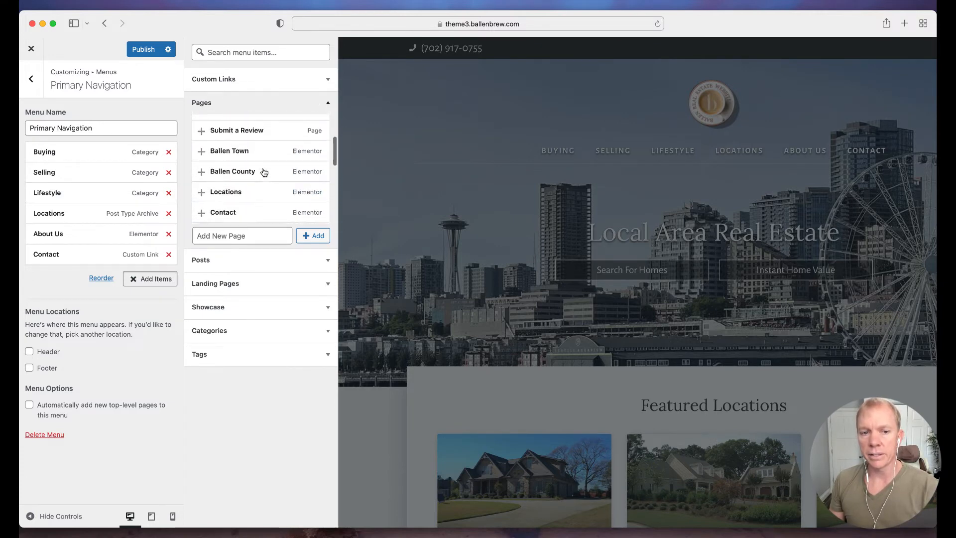
scroll(264, 172, "up", 1)
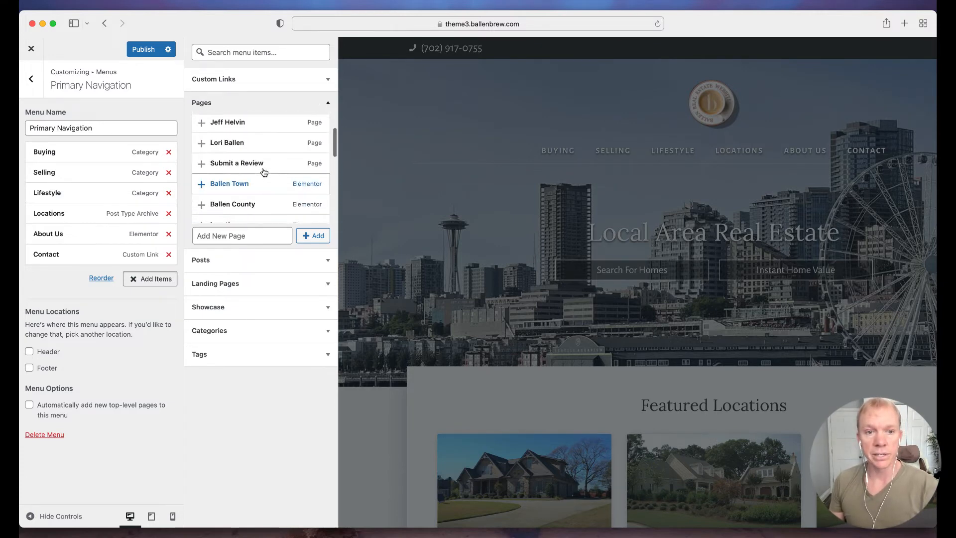
scroll(246, 178, "up", 1)
scroll(242, 161, "up", 1)
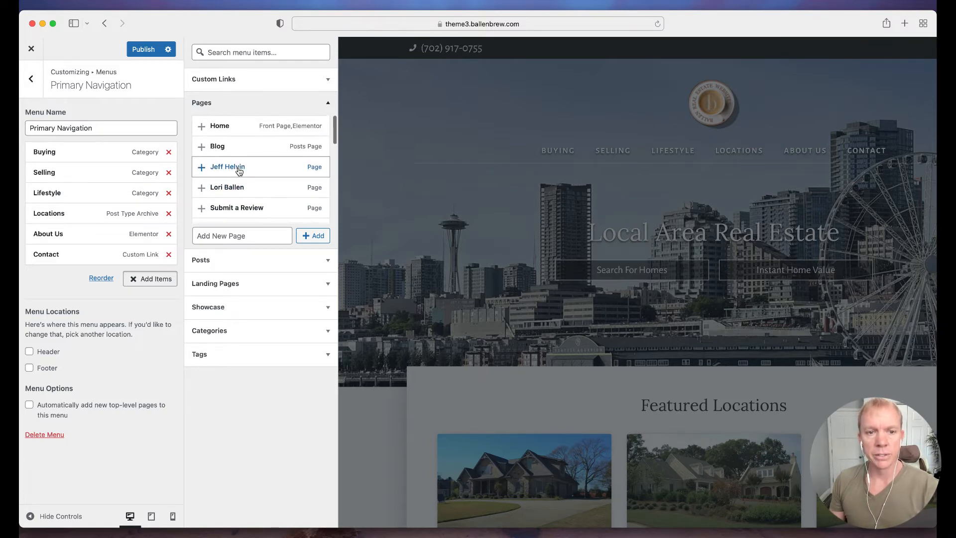
Step: Add the Reviews page to the Primary Navigation menu as a sub-item of About Us
scroll(251, 172, "down", 2)
scroll(244, 175, "down", 1)
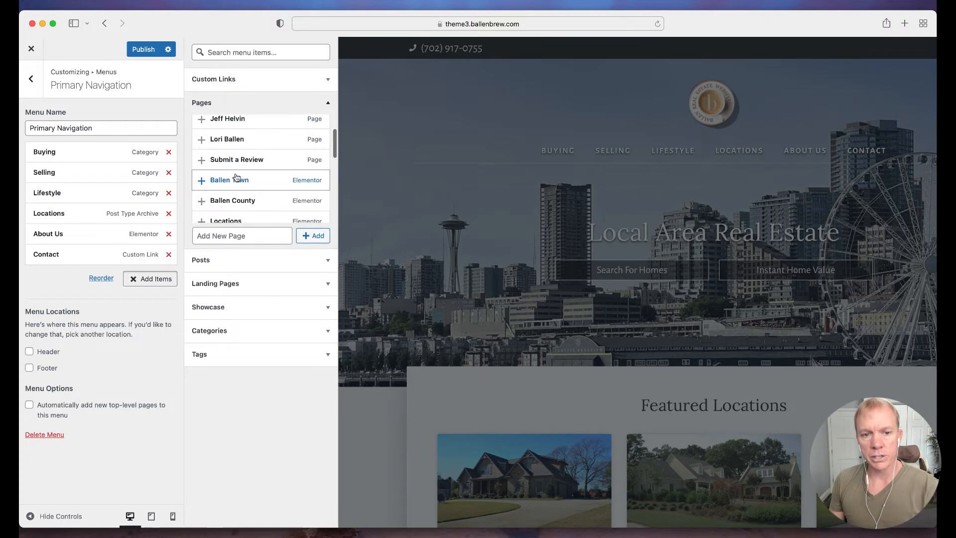
scroll(243, 176, "down", 1)
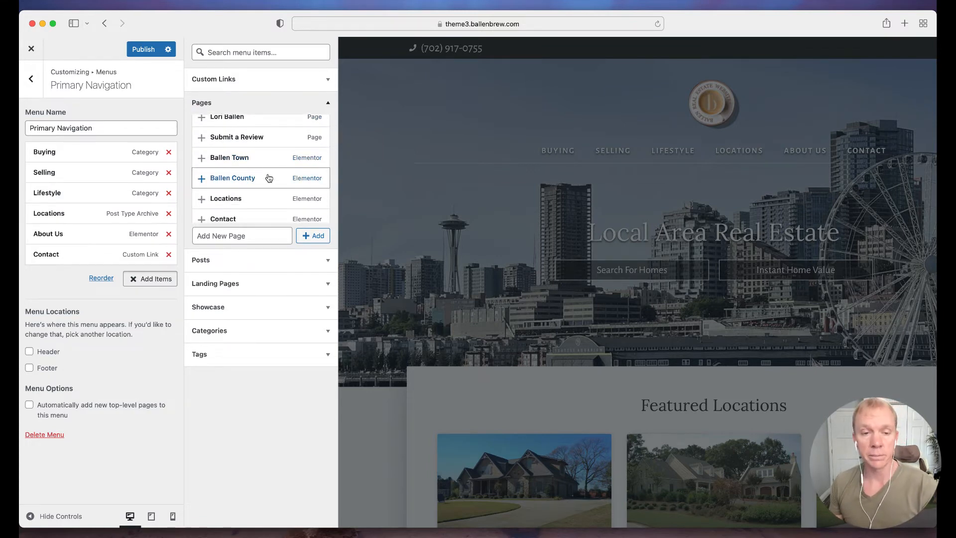
scroll(259, 177, "down", 5)
scroll(251, 178, "down", 6)
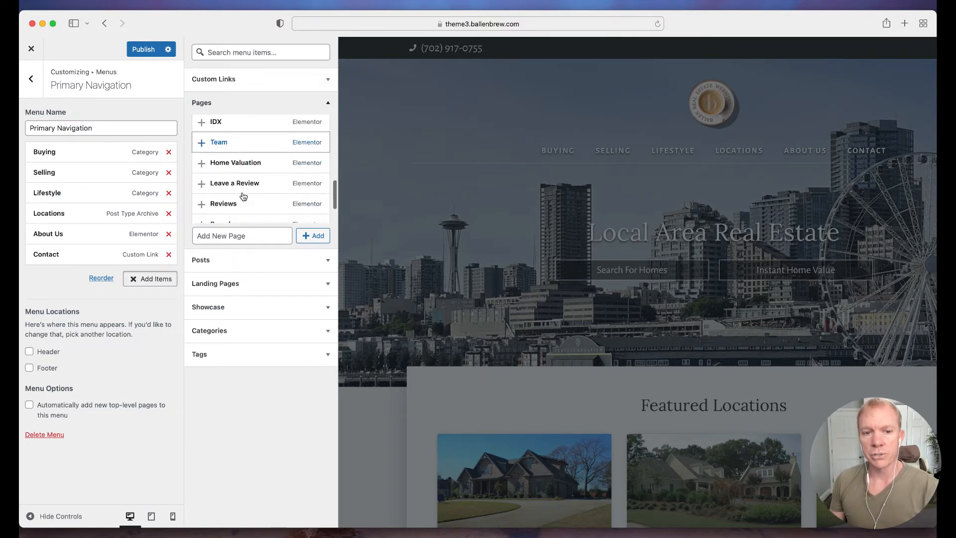
scroll(243, 196, "down", 2)
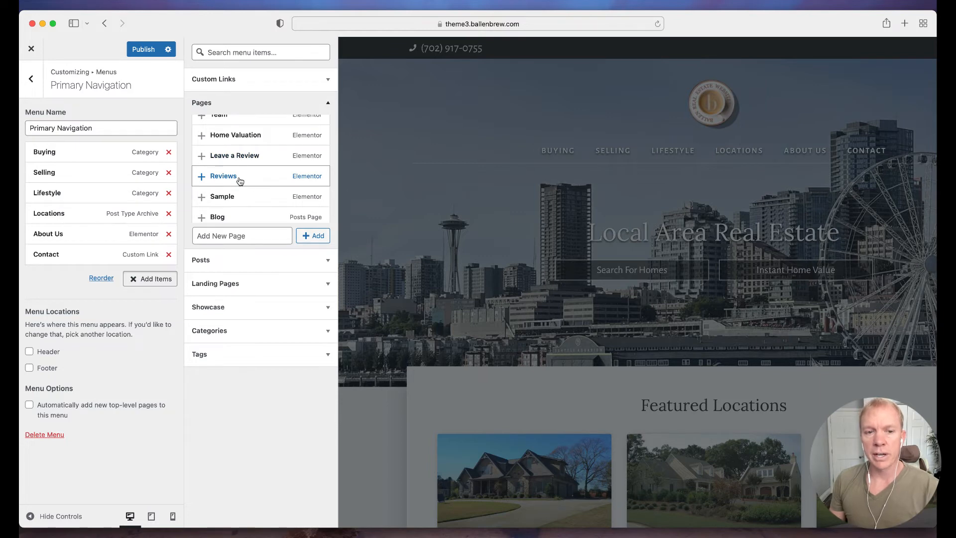
left_click(243, 179)
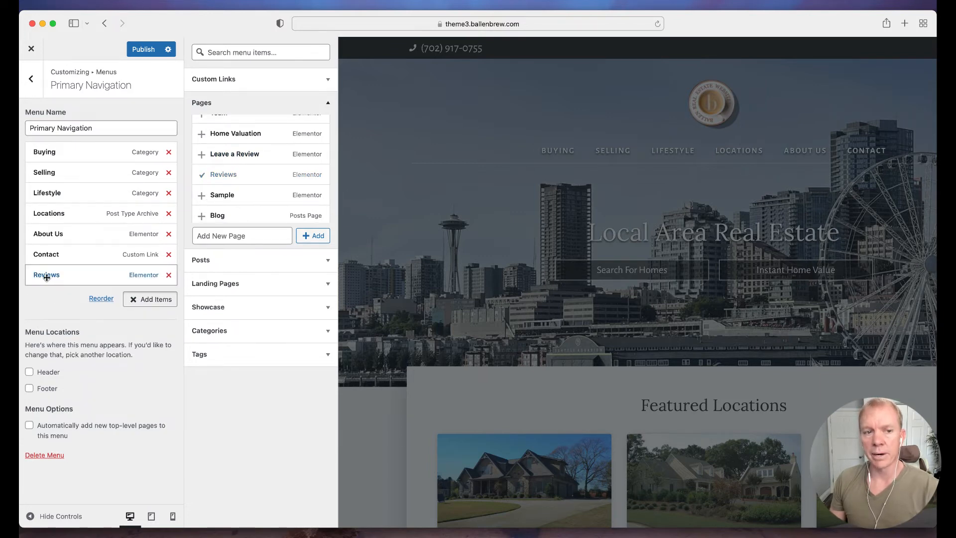
left_click_drag(46, 277, 58, 253)
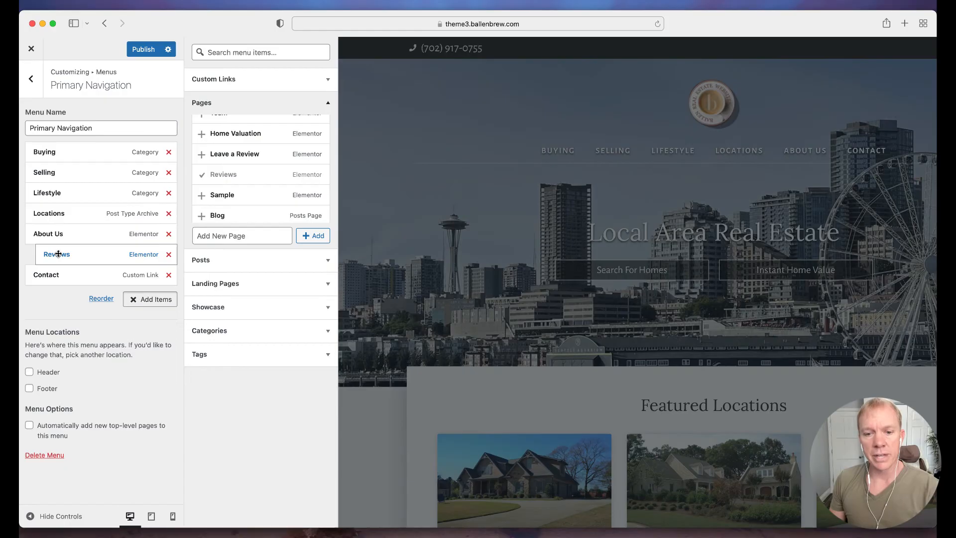
Step: Move Reviews back to the top level after Contact, remove it from the menu, and collapse the list of pages
mouse_move(58, 253)
left_mouse_down()
mouse_move(49, 282)
mouse_move(62, 270)
left_mouse_up()
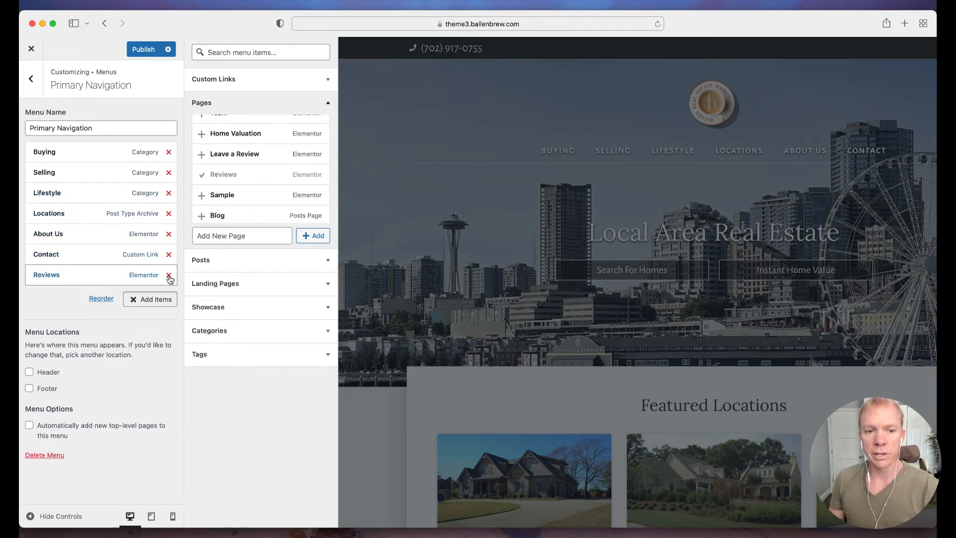
left_click(169, 275)
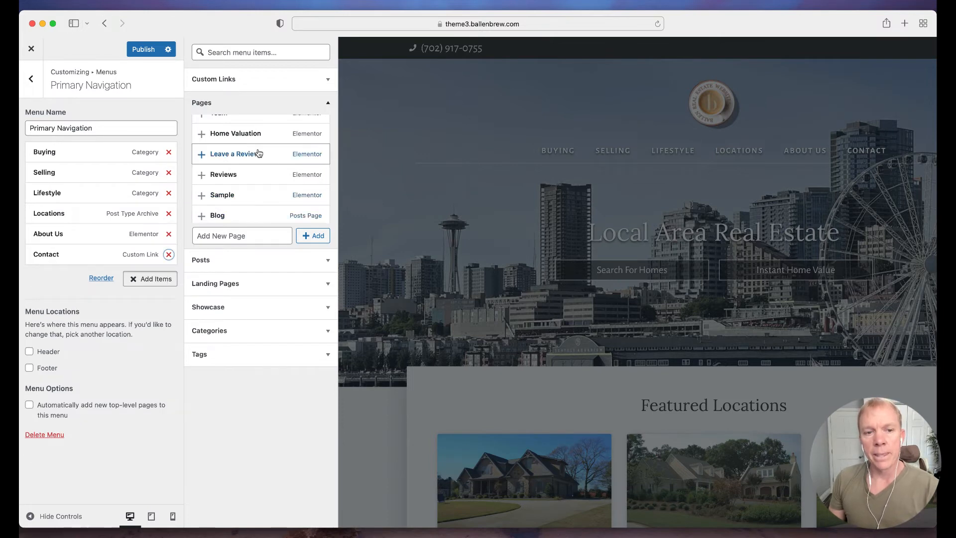
scroll(242, 120, "up", 2)
left_click(242, 104)
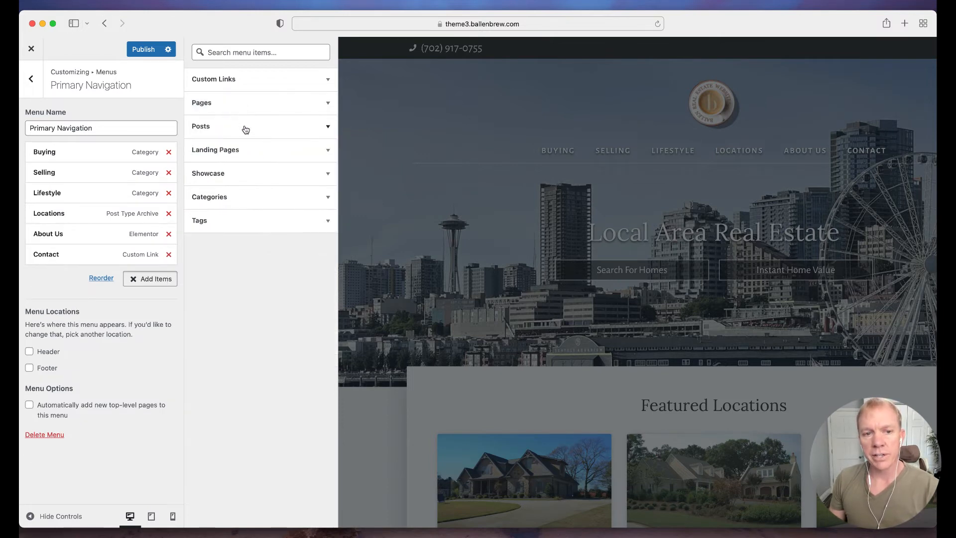
Step: Examine the existing posts and the Landing Pages section offered as menu items, collapsing each list again
left_click(245, 129)
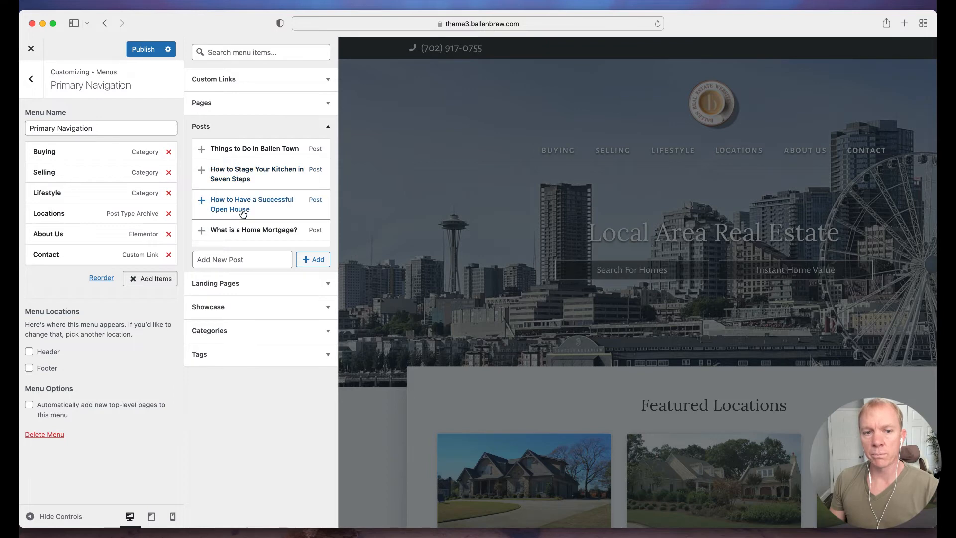
scroll(239, 206, "down", 4)
scroll(233, 200, "up", 4)
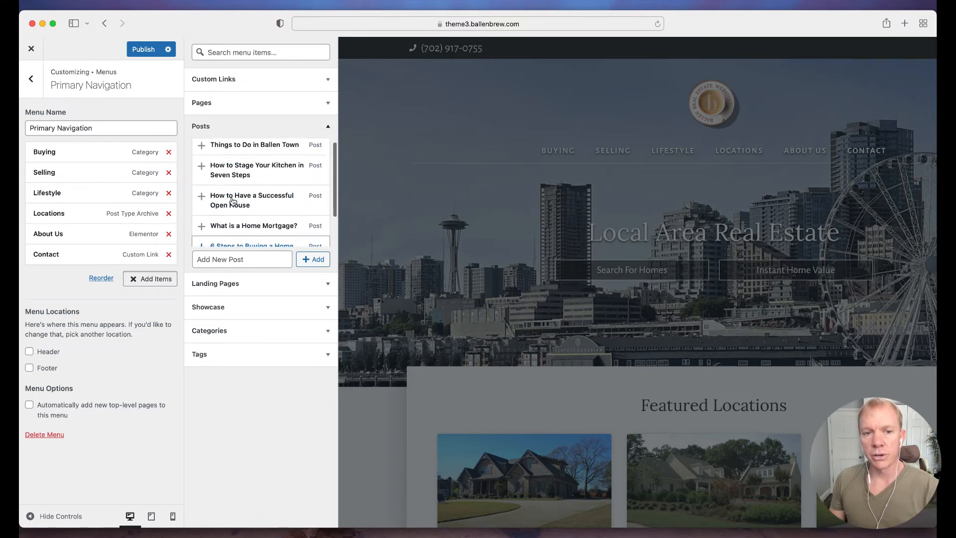
left_click(224, 127)
left_click(231, 152)
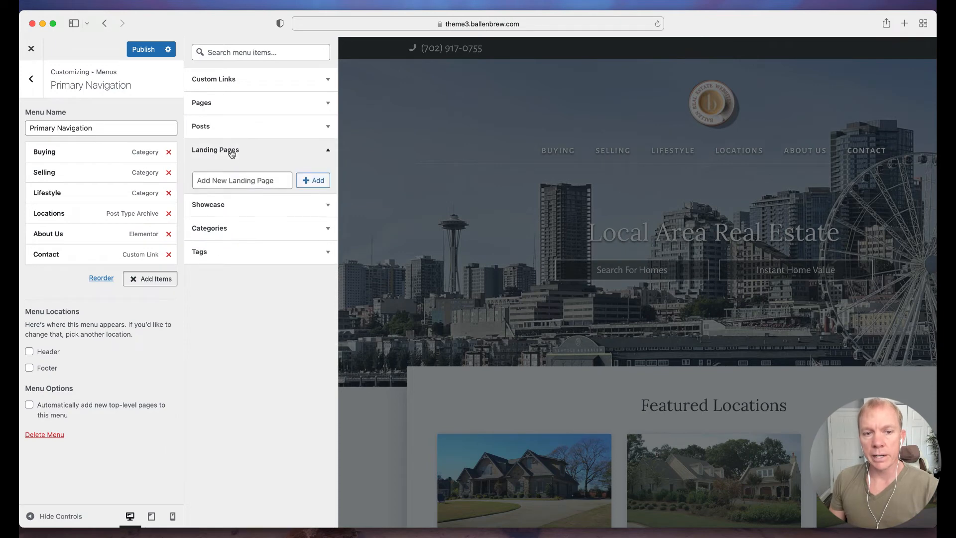
left_click(231, 152)
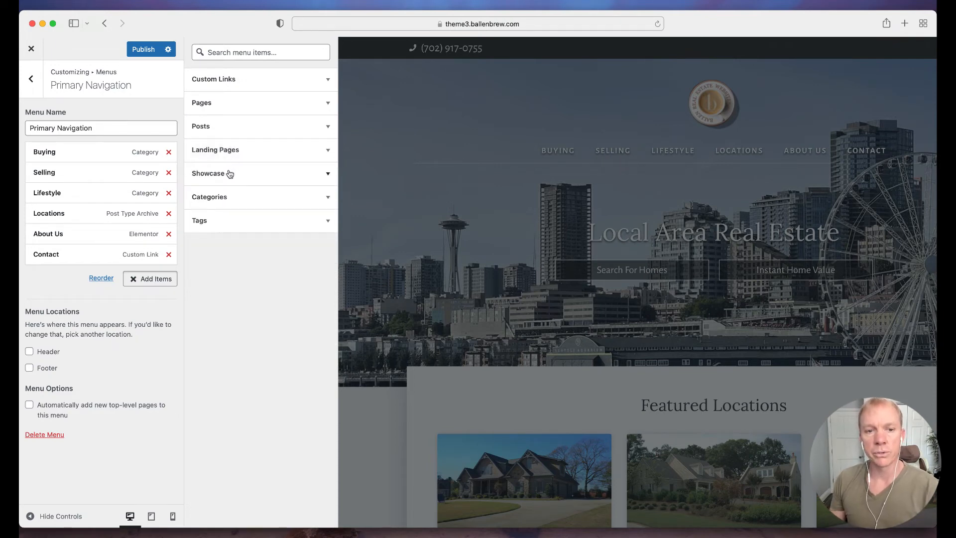
Step: Browse the Showcase entries available as menu items and collapse the list
left_click(218, 175)
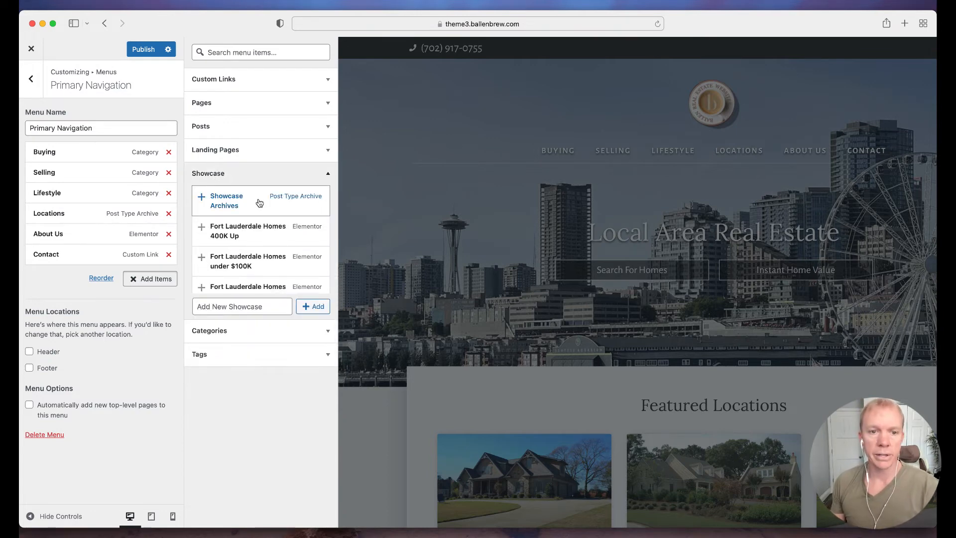
scroll(256, 205, "down", 2)
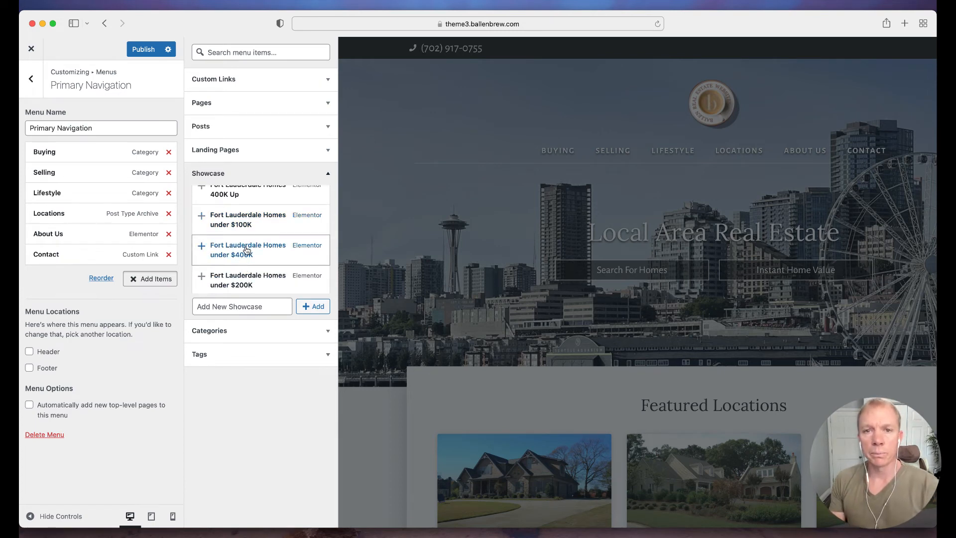
scroll(247, 250, "down", 1)
scroll(246, 250, "down", 5)
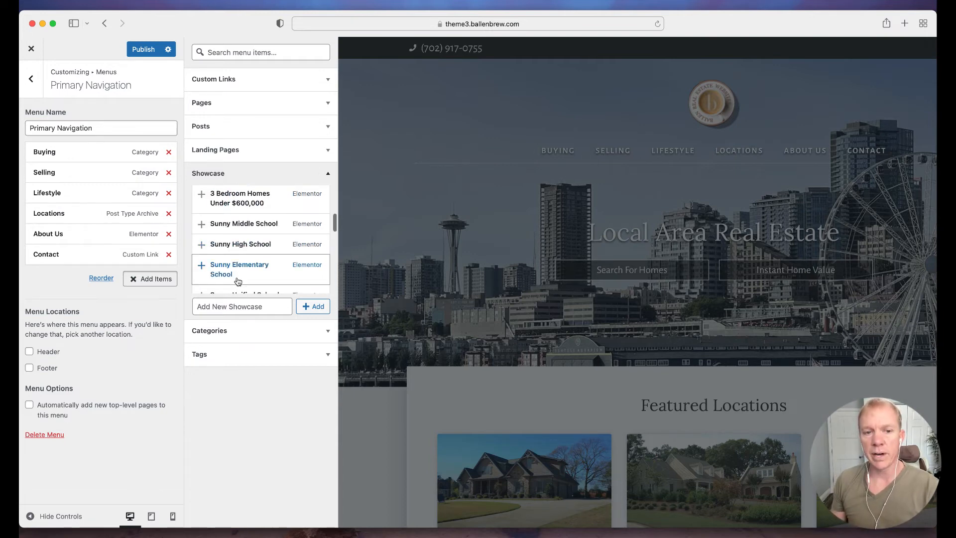
scroll(238, 282, "down", 2)
scroll(238, 279, "up", 6)
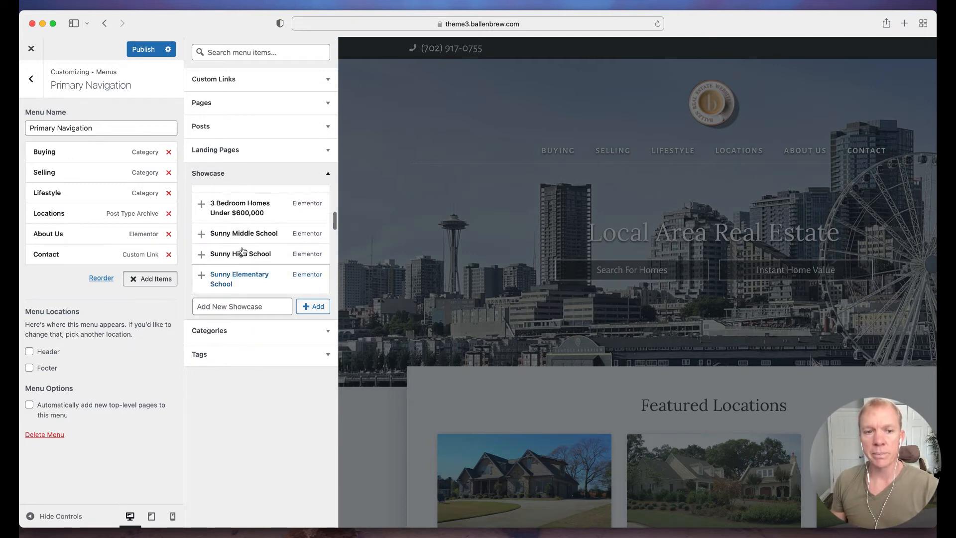
left_click(222, 172)
Step: Examine the Categories and Tags sections for available menu items and collapse both
left_click(225, 198)
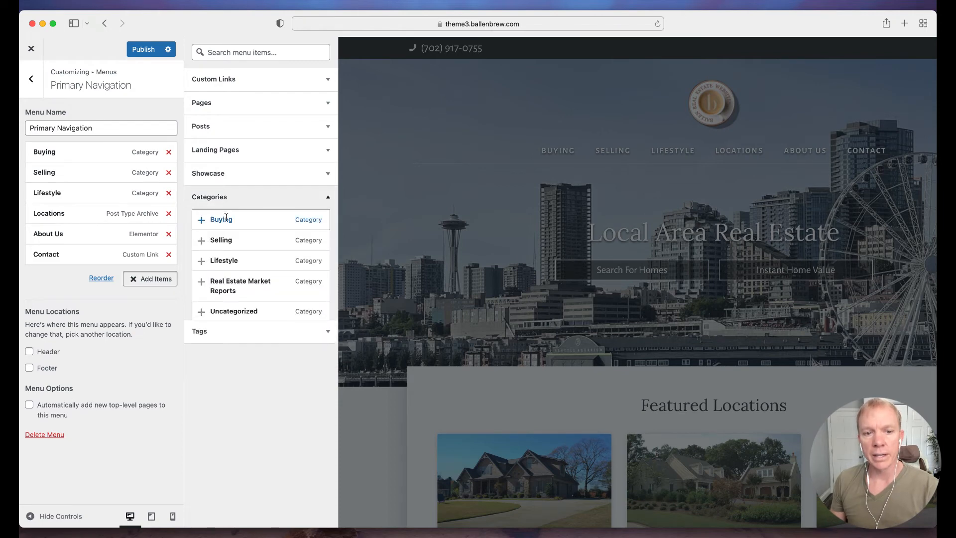
scroll(225, 242, "down", 1)
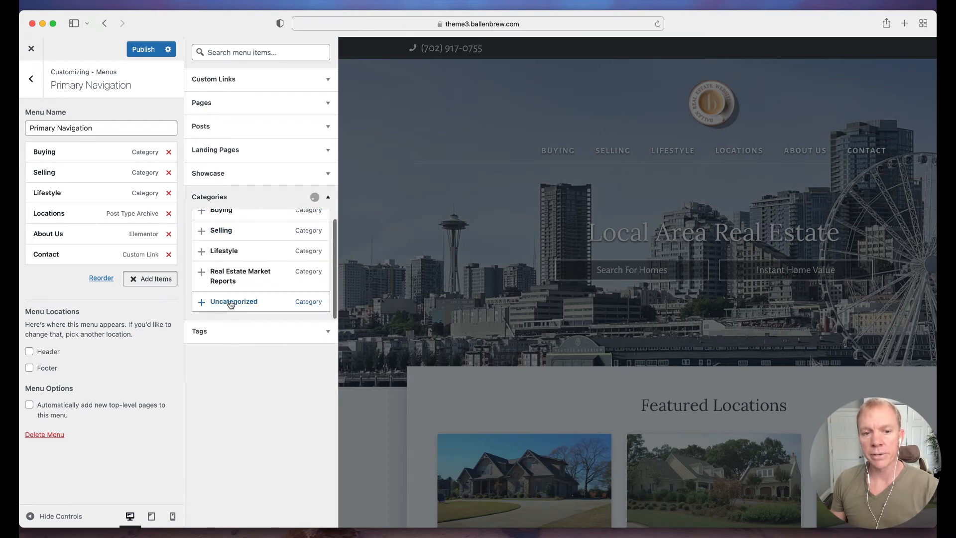
scroll(239, 276, "up", 1)
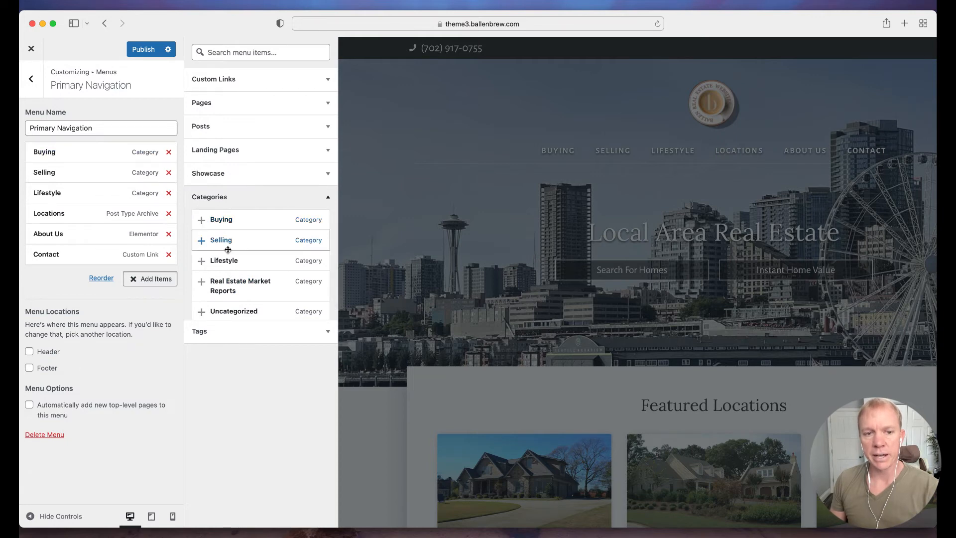
left_click(224, 196)
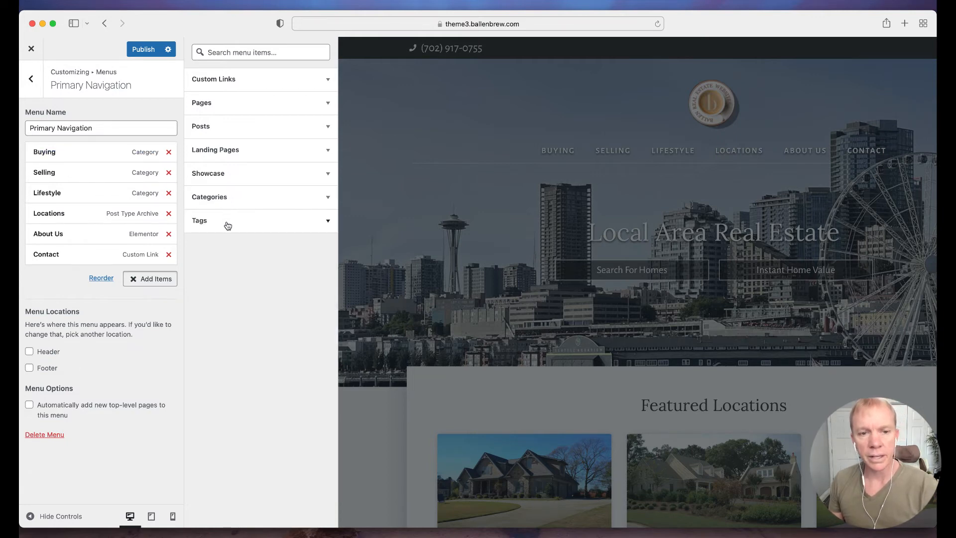
left_click(227, 221)
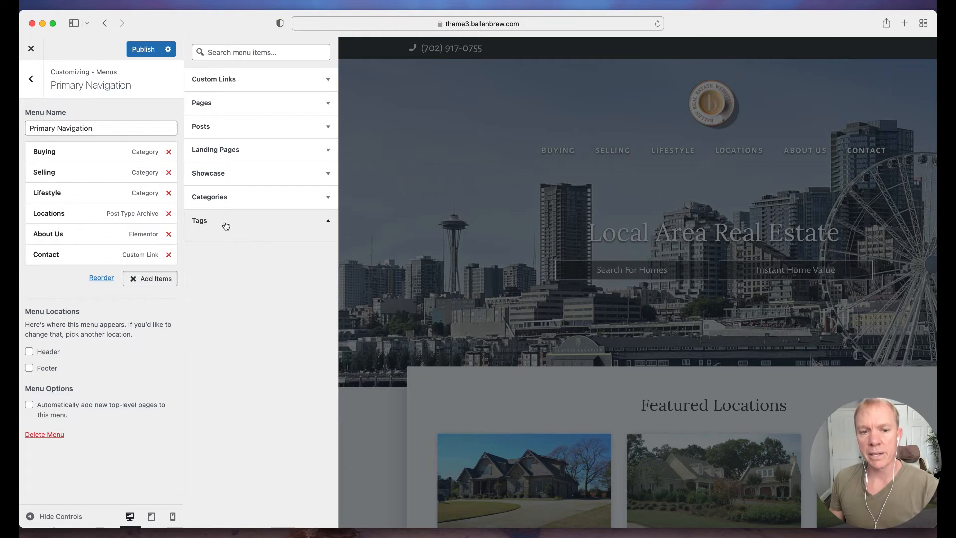
left_click(224, 221)
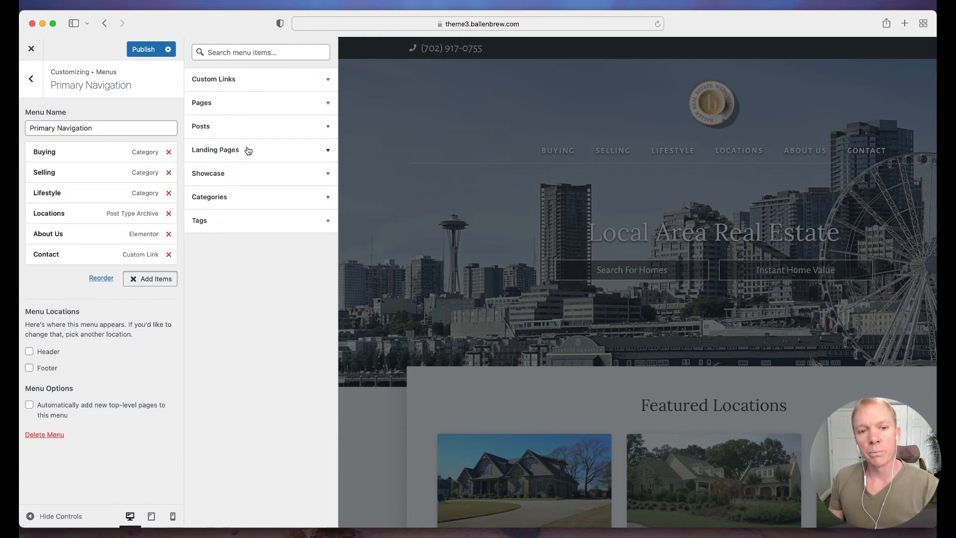
Step: Add the Team page to the end of the Primary Navigation menu and inspect its navigation label
left_click(243, 104)
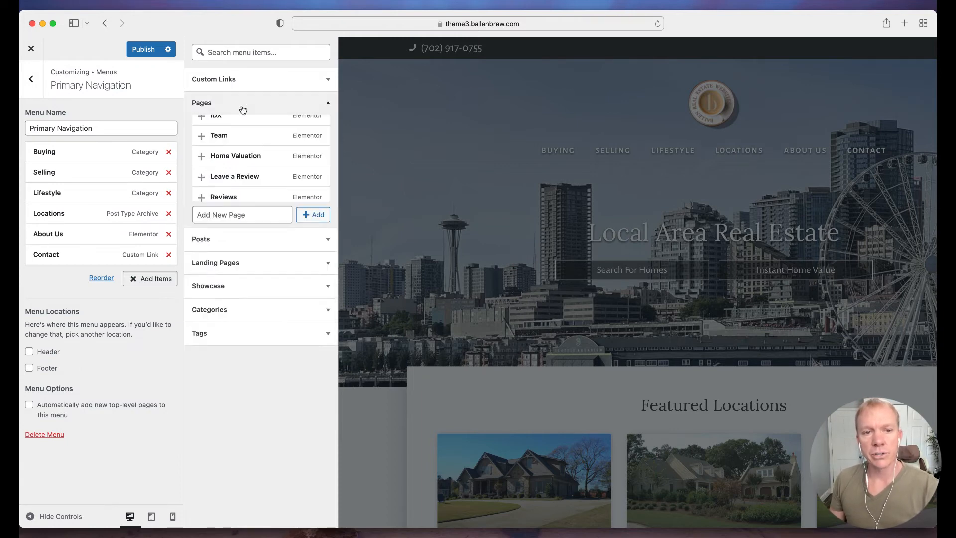
left_click(259, 135)
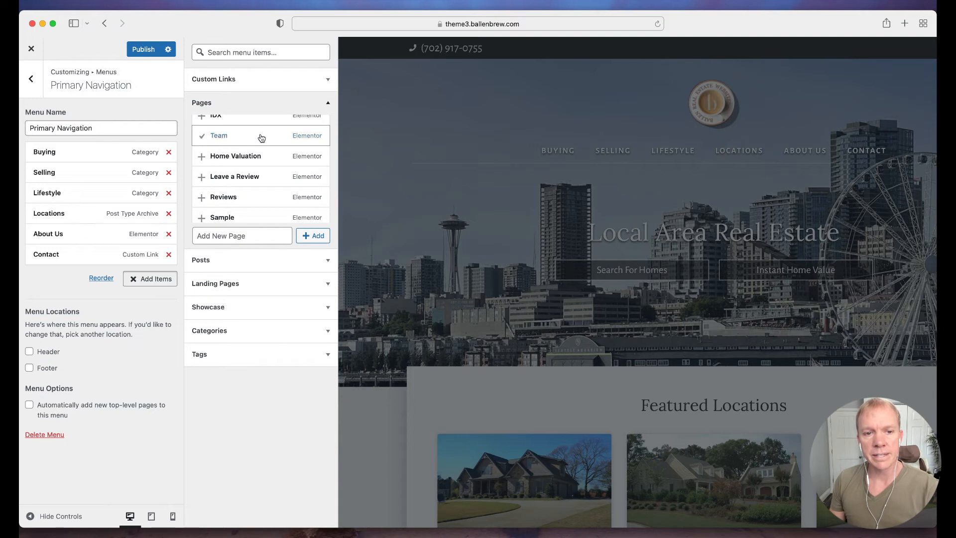
left_click(82, 277)
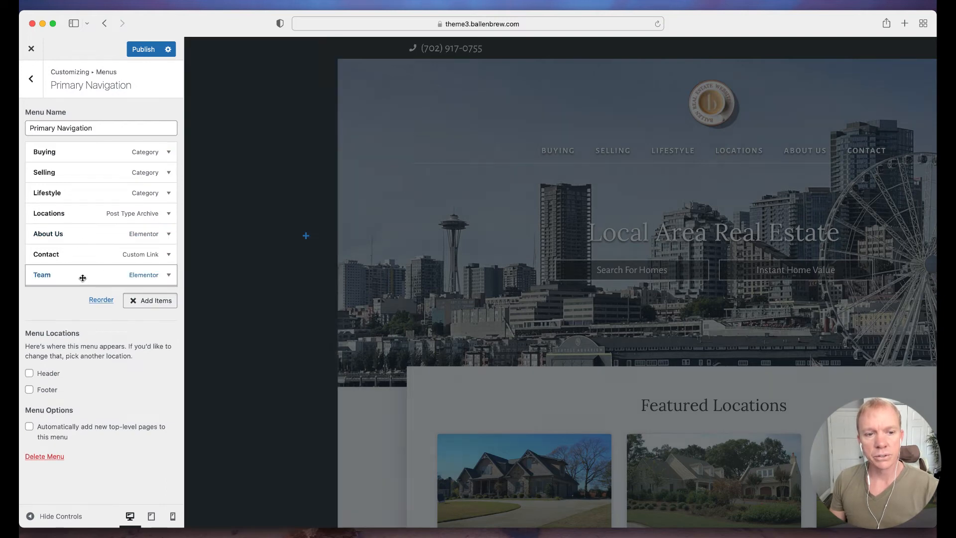
left_click_drag(65, 307, 20, 306)
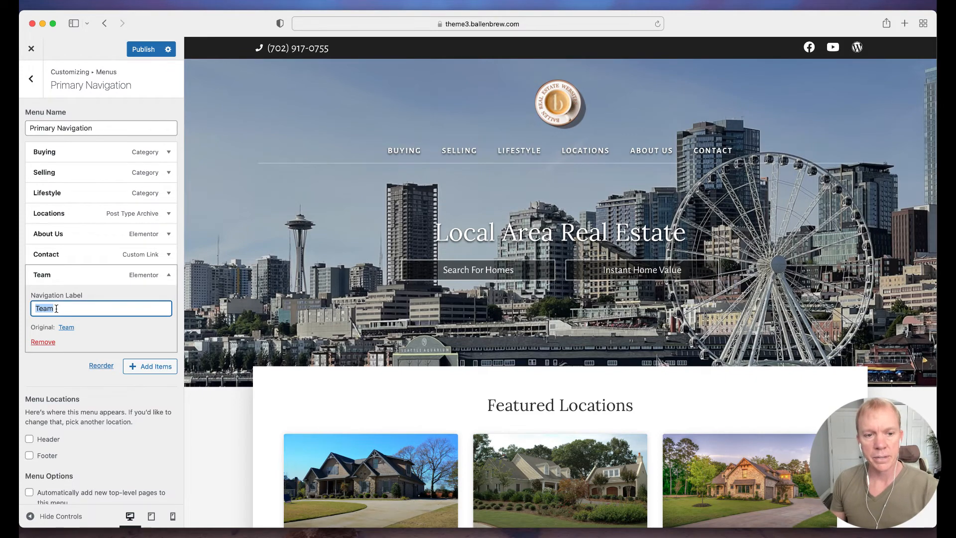
left_click(116, 277)
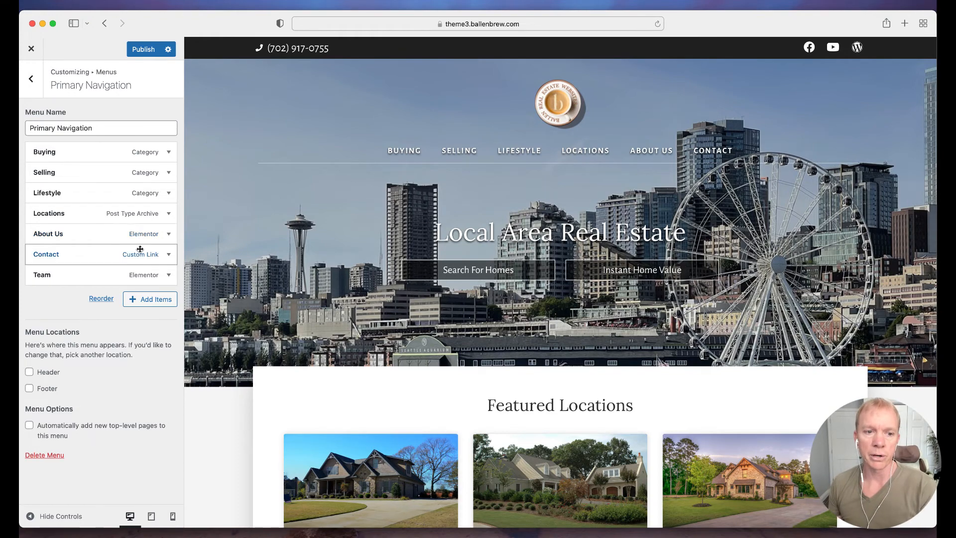
Step: Remove the Team item from the Primary Navigation menu and exit the customizer, discarding the unpublished changes
left_click(170, 276)
left_click(39, 337)
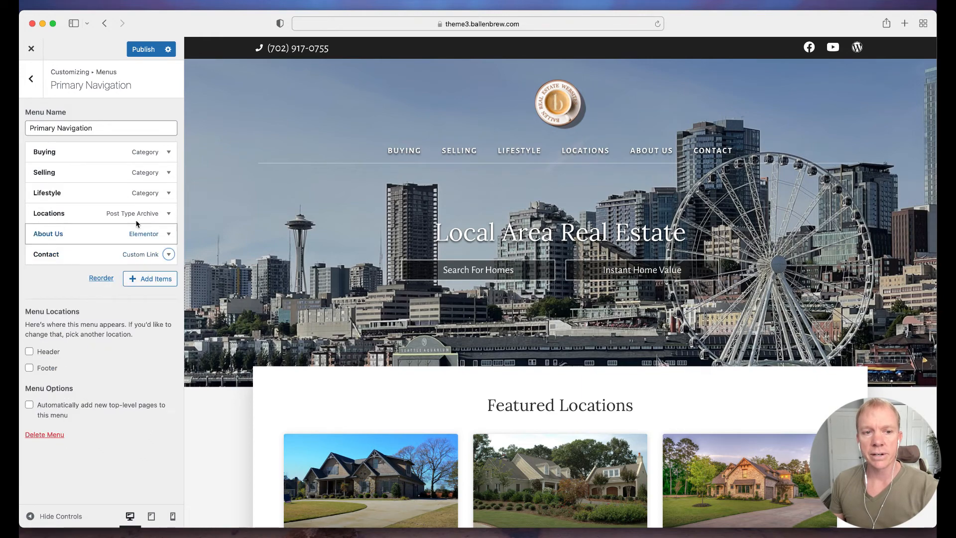
left_click(32, 82)
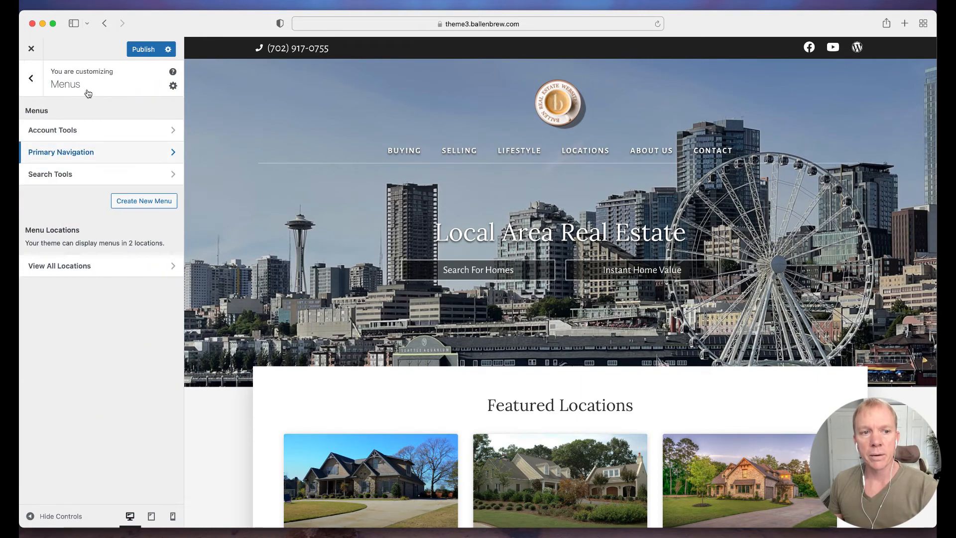
left_click(31, 80)
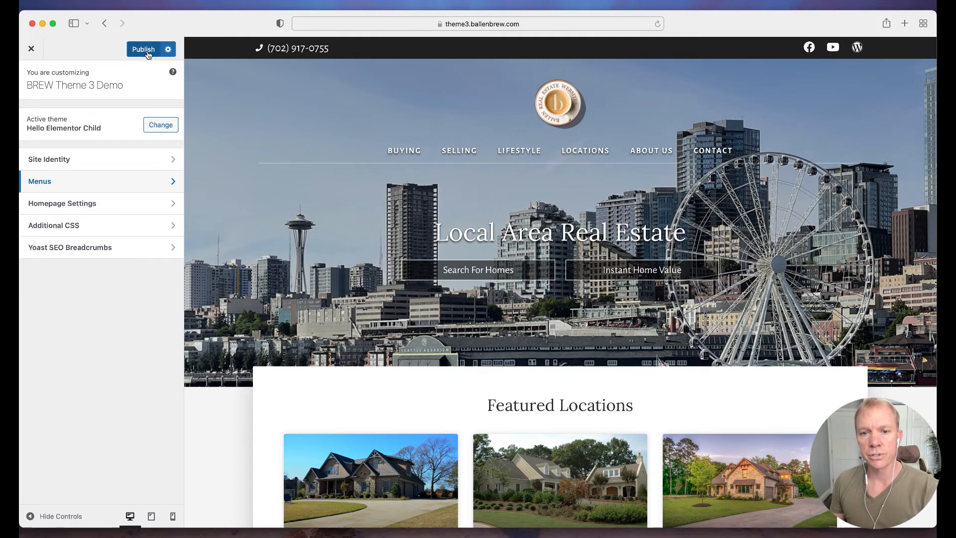
left_click(30, 49)
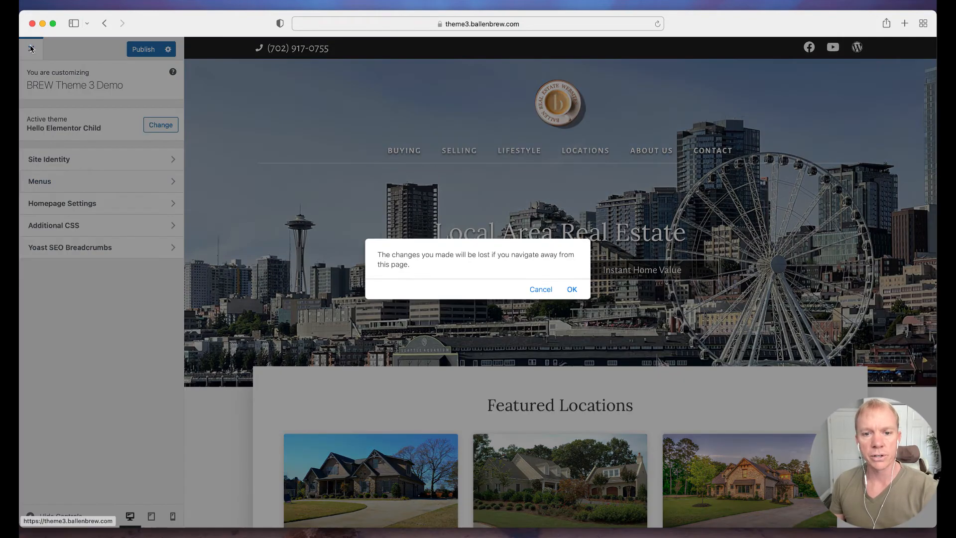
left_click(571, 289)
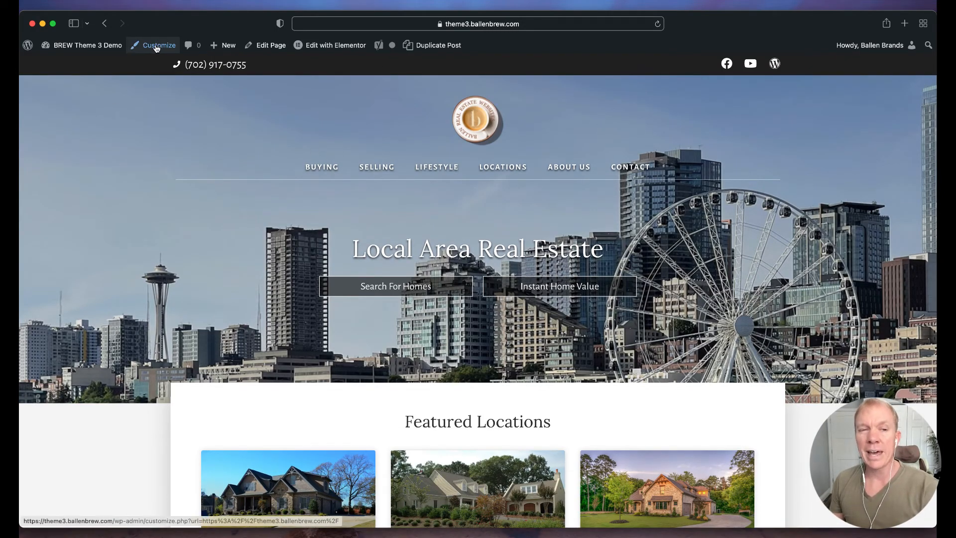
Step: Go to the dashboard's Menus management page and load Primary Navigation for editing
mouse_move(82, 48)
left_click(59, 64)
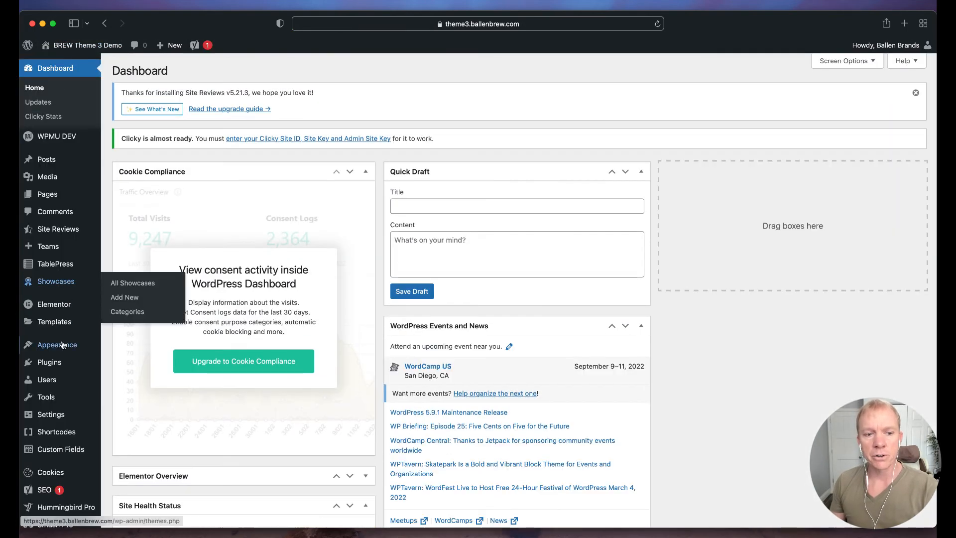
mouse_move(61, 347)
left_click(120, 374)
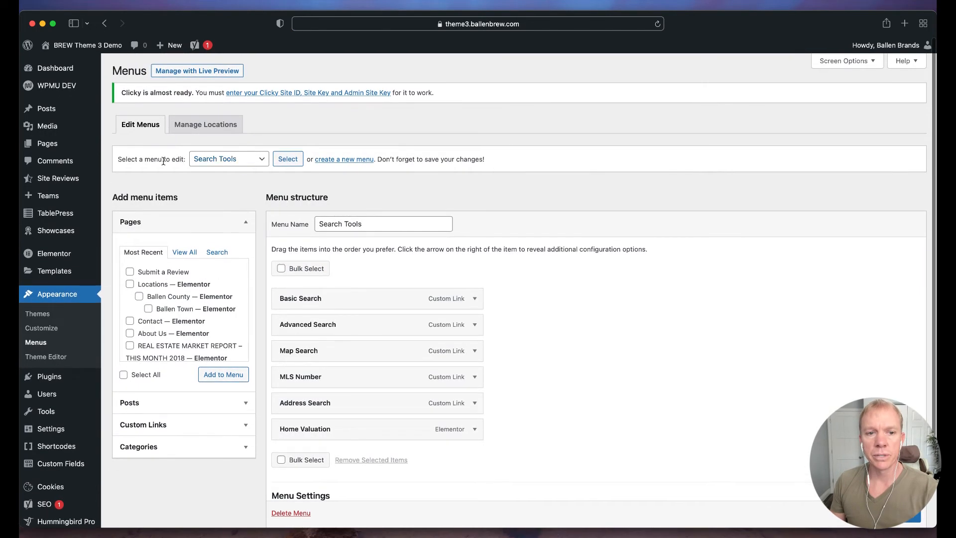
left_click(242, 160)
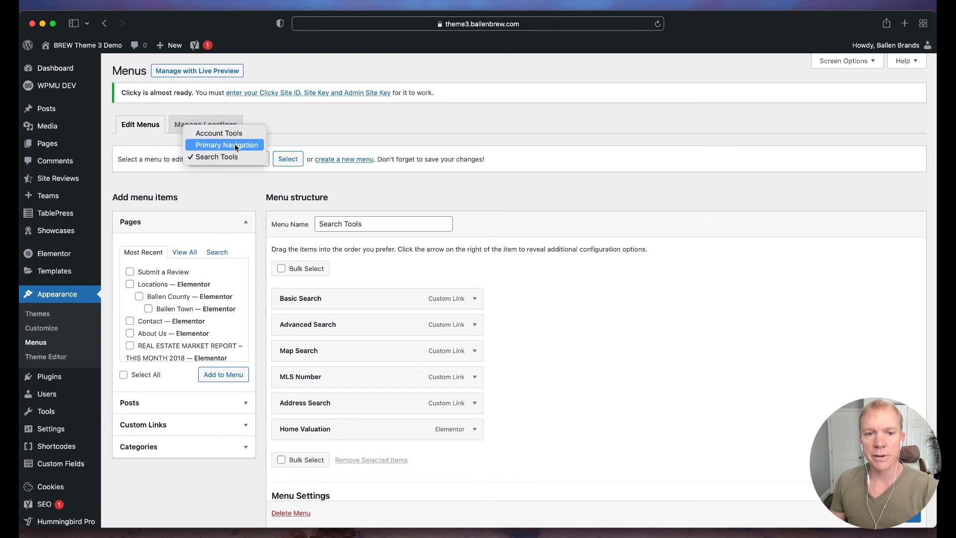
left_click(231, 145)
left_click(287, 158)
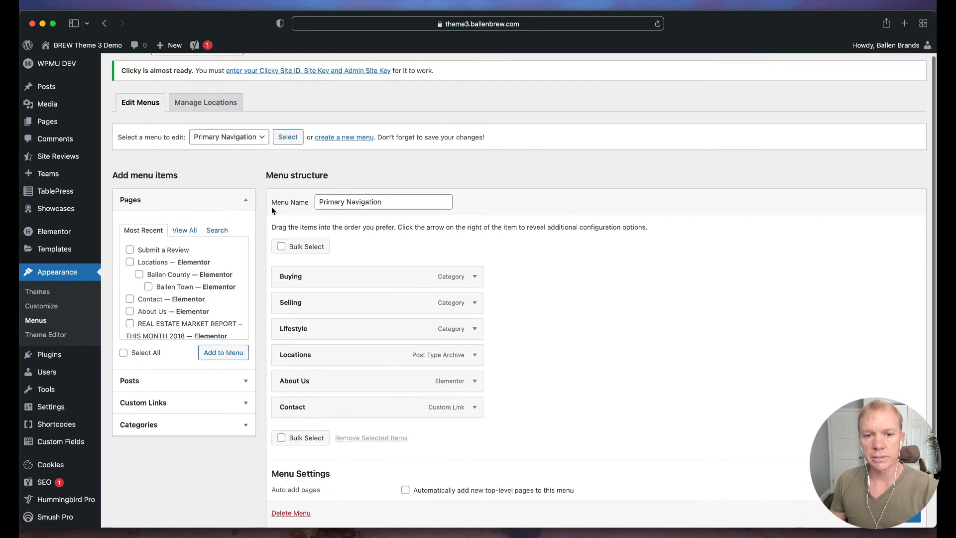
Step: Examine the menu structure and the Pages, Posts, Custom Links and Categories sections for adding menu items
scroll(299, 204, "down", 1)
scroll(369, 356, "down", 2)
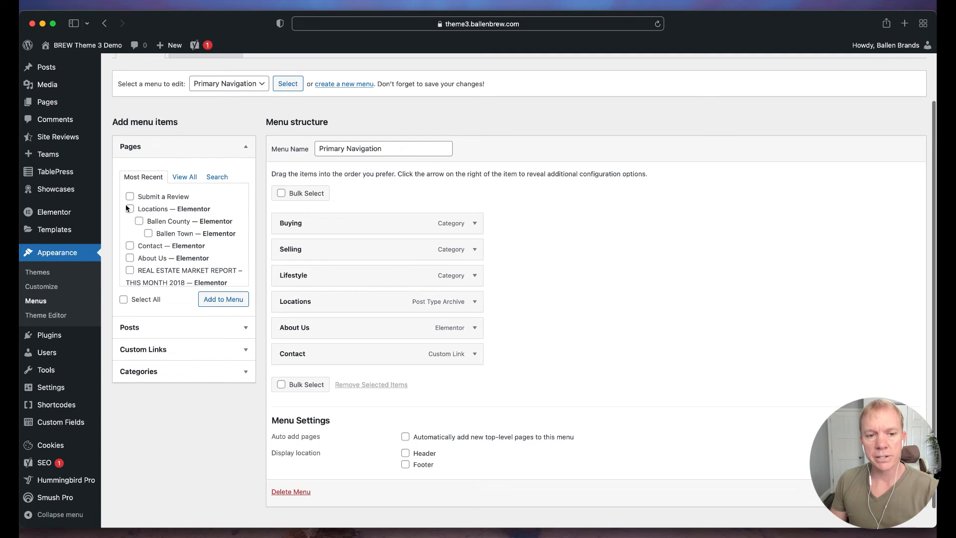
scroll(168, 266, "down", 2)
scroll(168, 266, "up", 2)
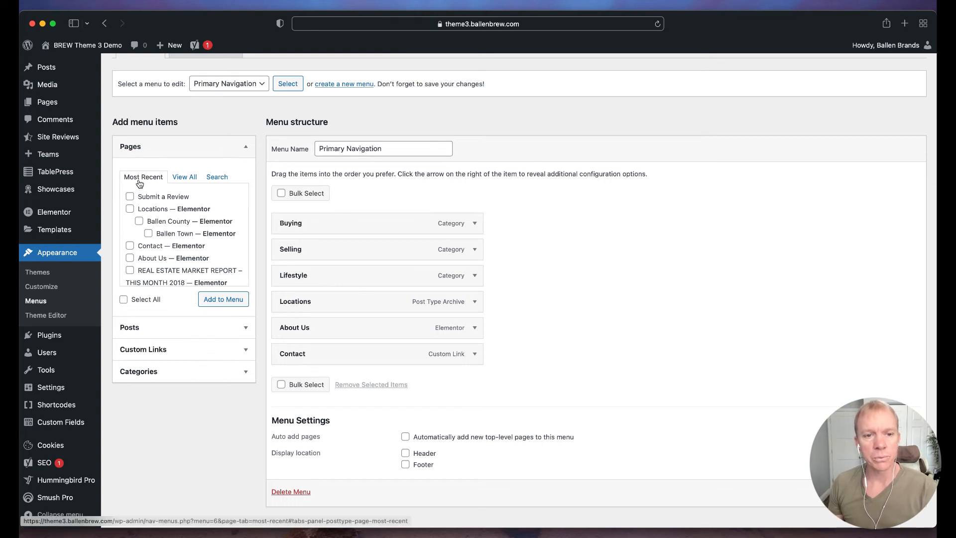
left_click(154, 327)
left_click(153, 349)
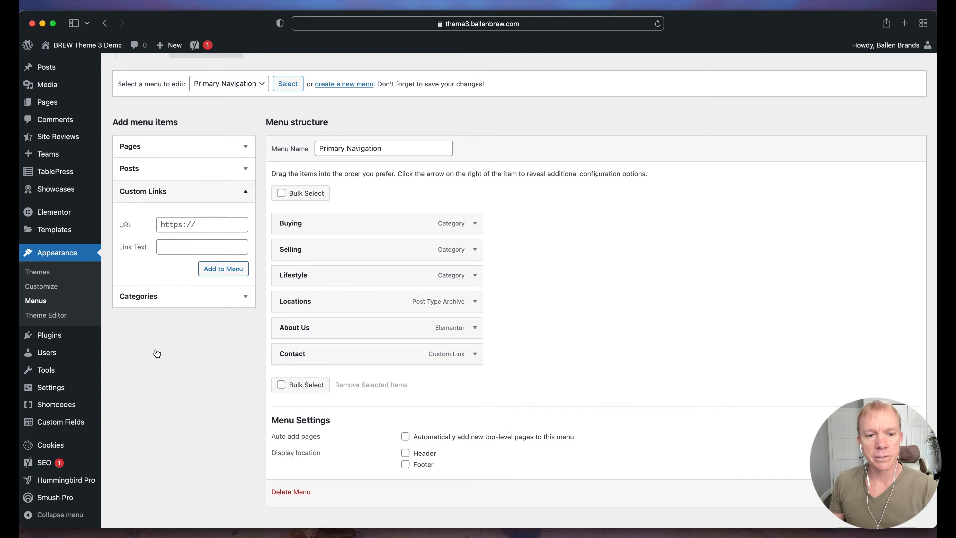
left_click(162, 299)
scroll(161, 308, "up", 2)
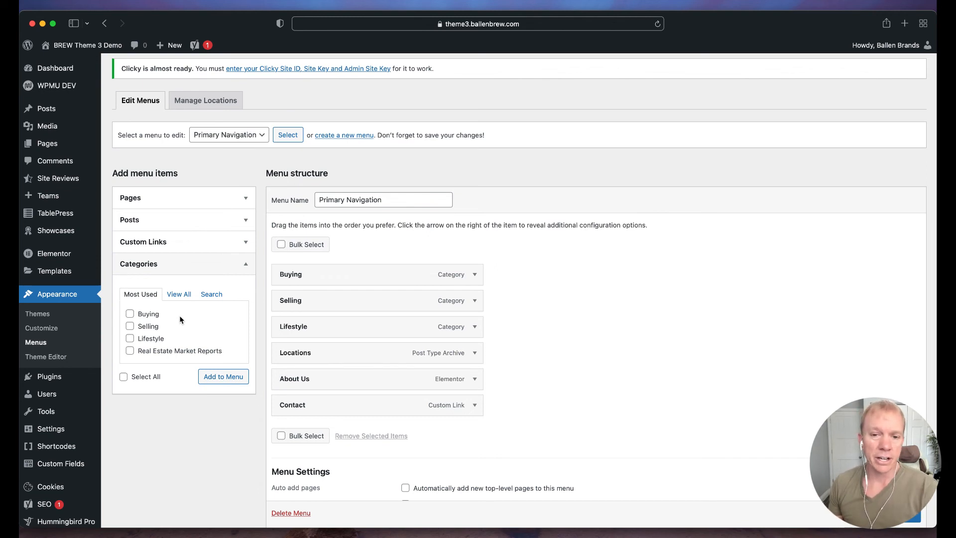
Step: Examine the Buying menu item's label, move and removal options, collapse it, and return to the public site
left_click(475, 276)
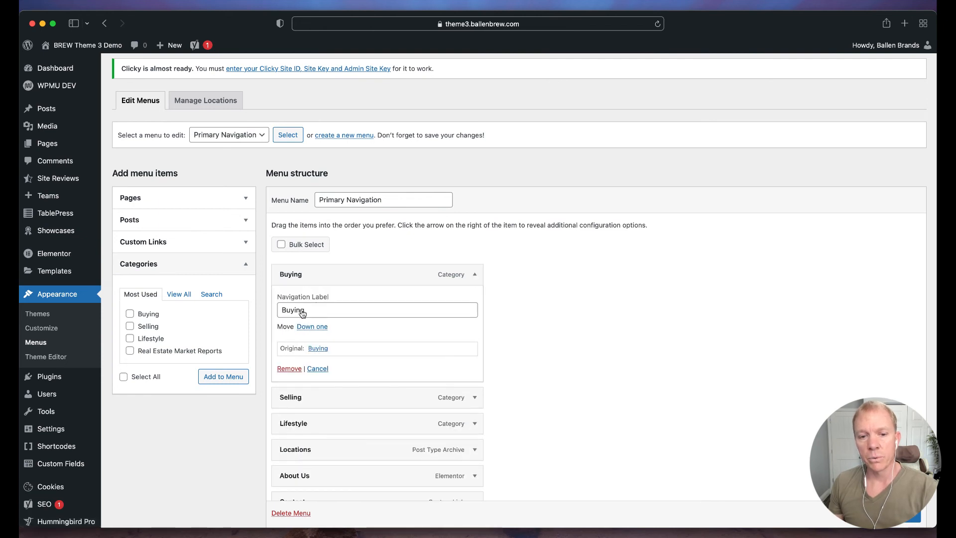
left_click(474, 277)
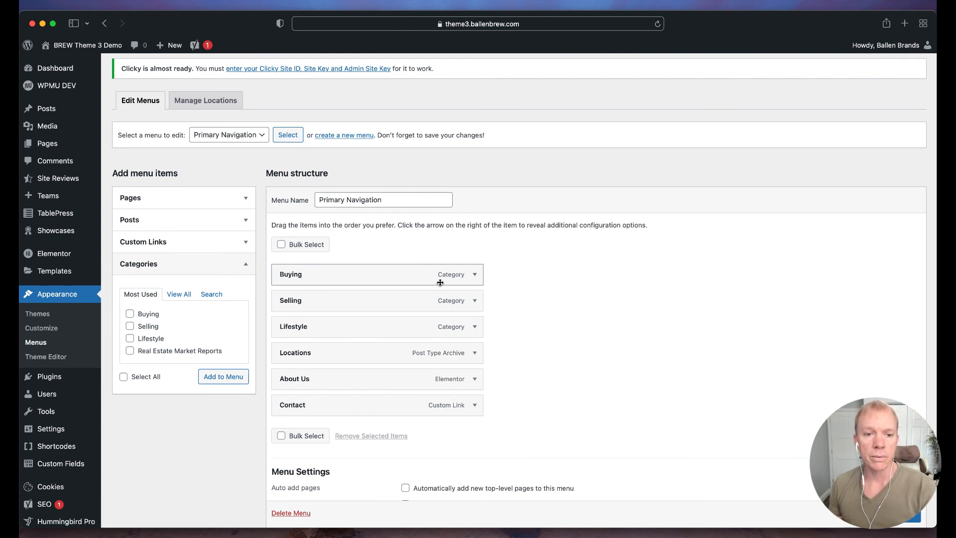
scroll(518, 193, "up", 1)
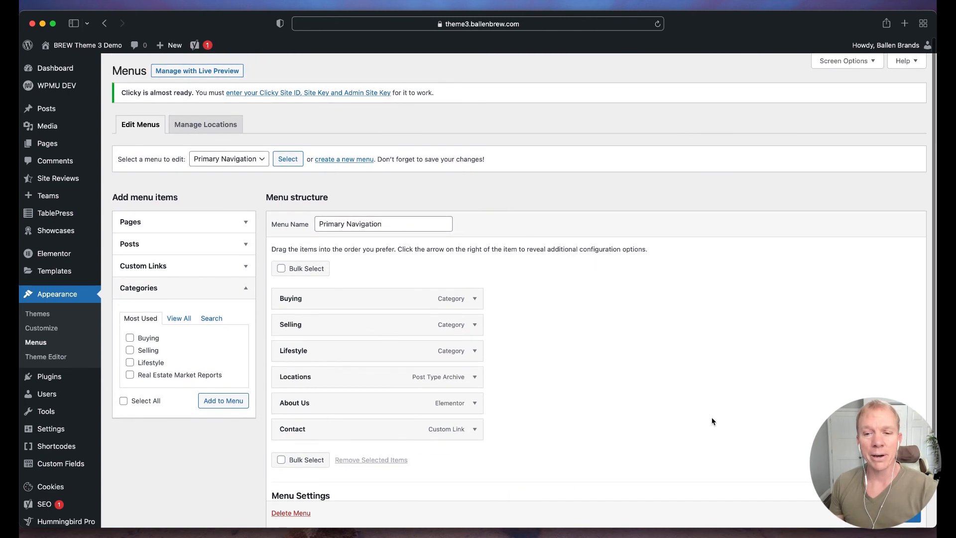
left_click(64, 63)
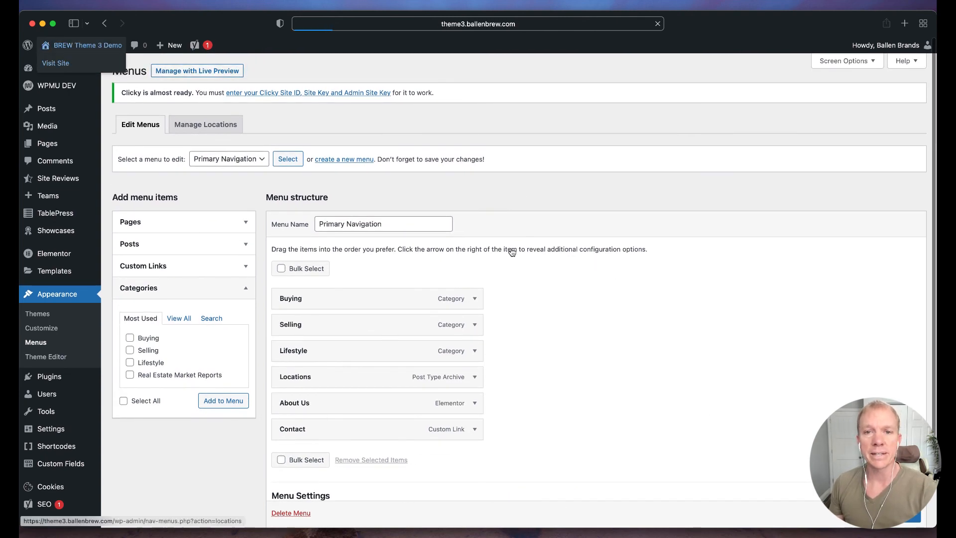